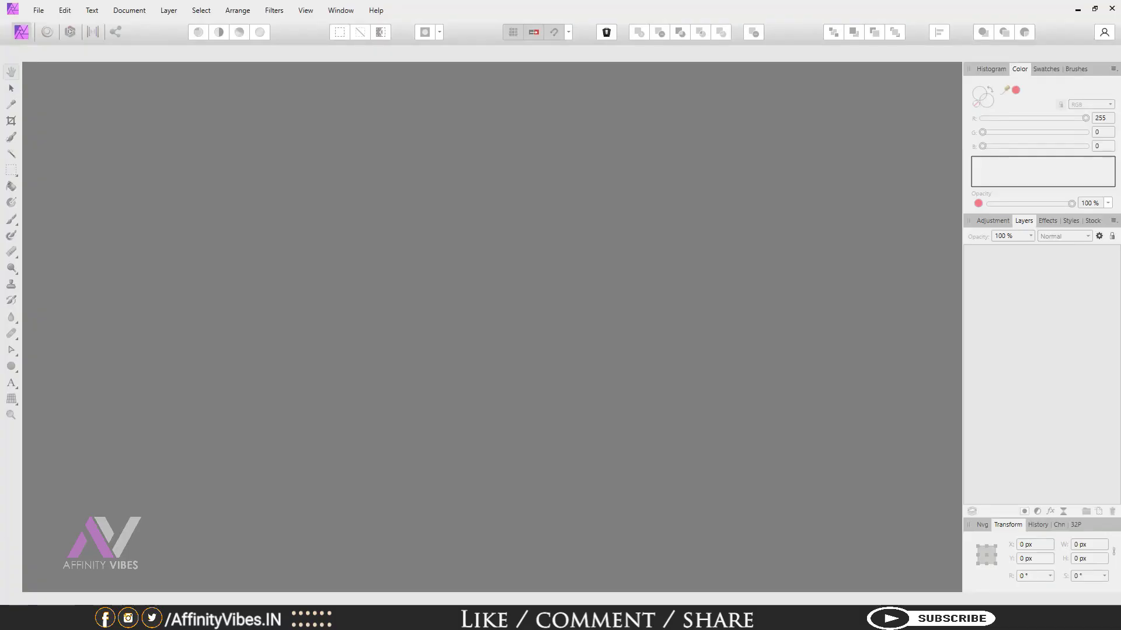
Step: Create a new WXGA 720p (1280 × 720 px) document at 150 DPI
left_click(39, 10)
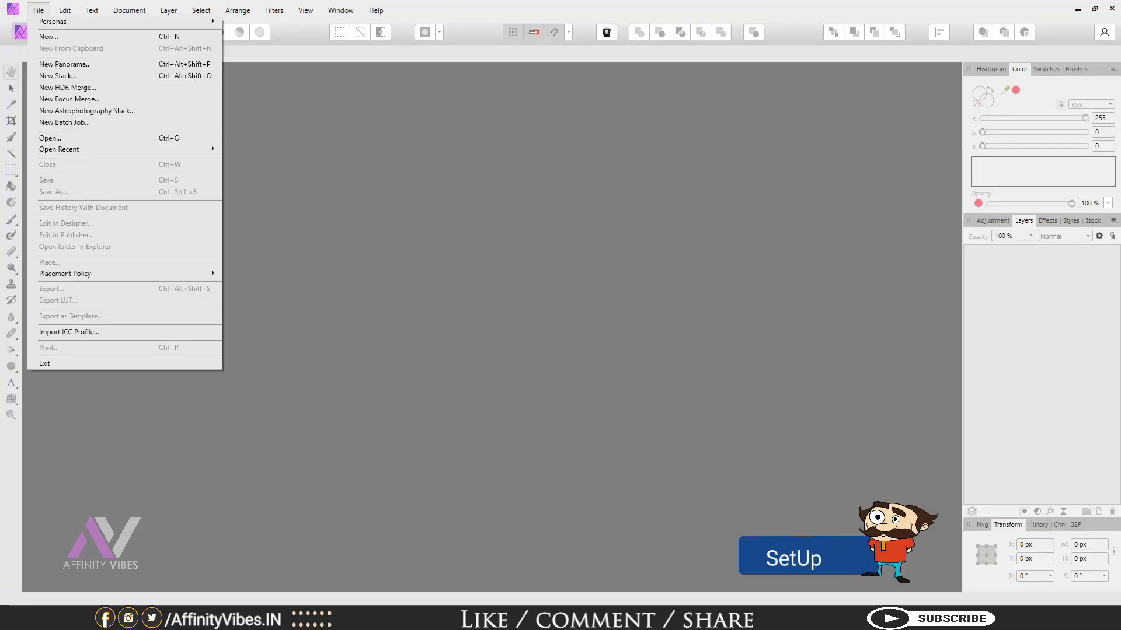
left_click(49, 36)
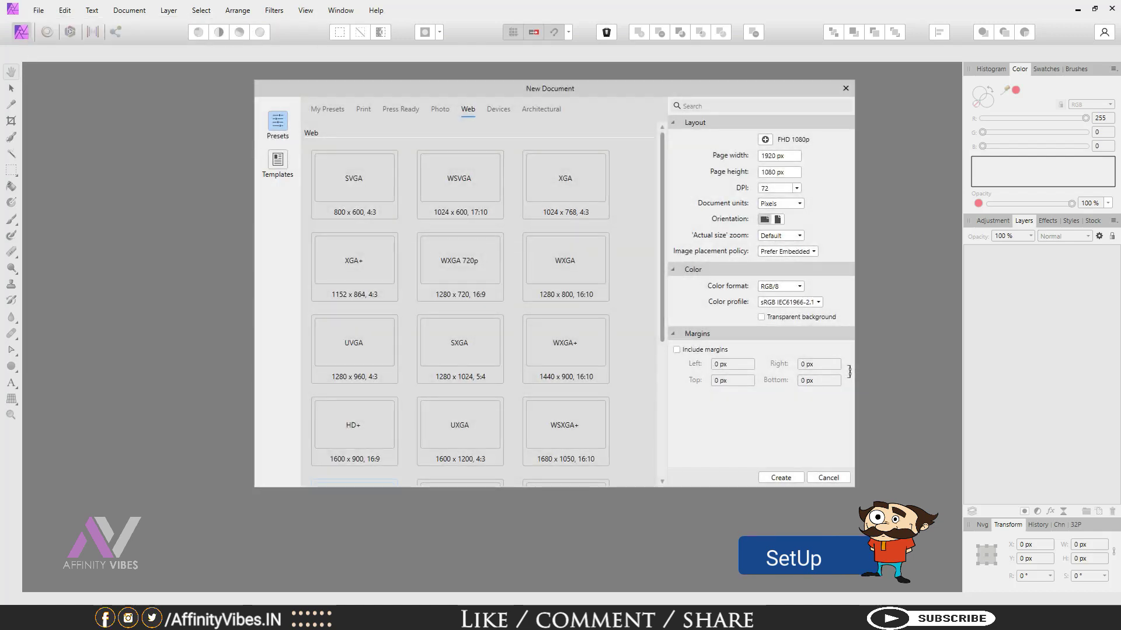
left_click_drag(485, 100, 496, 128)
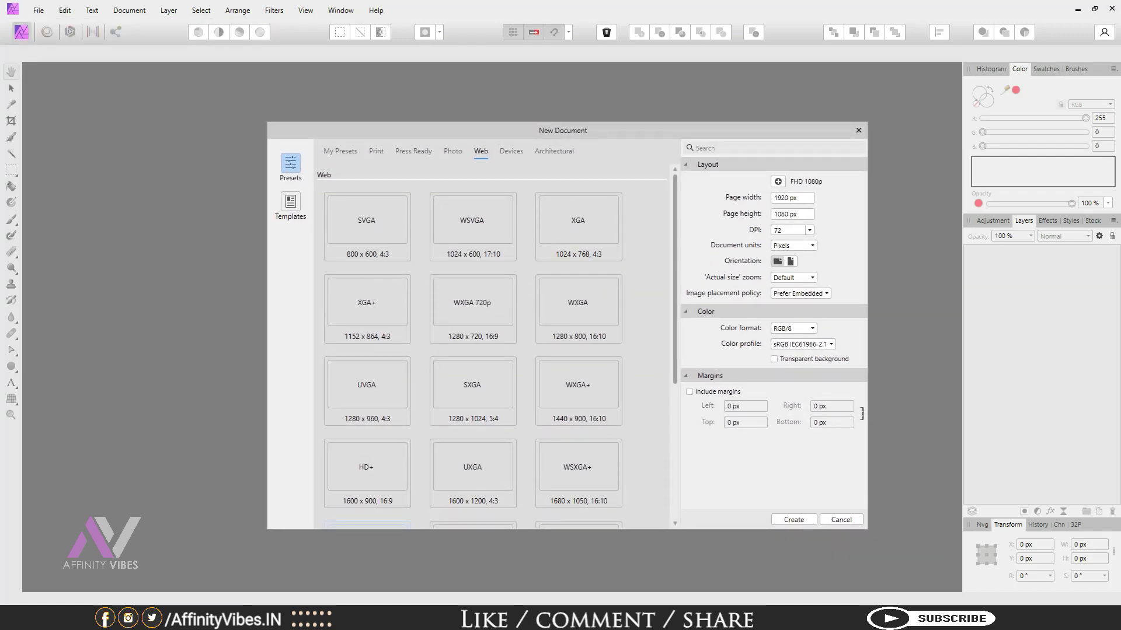
left_click(472, 308)
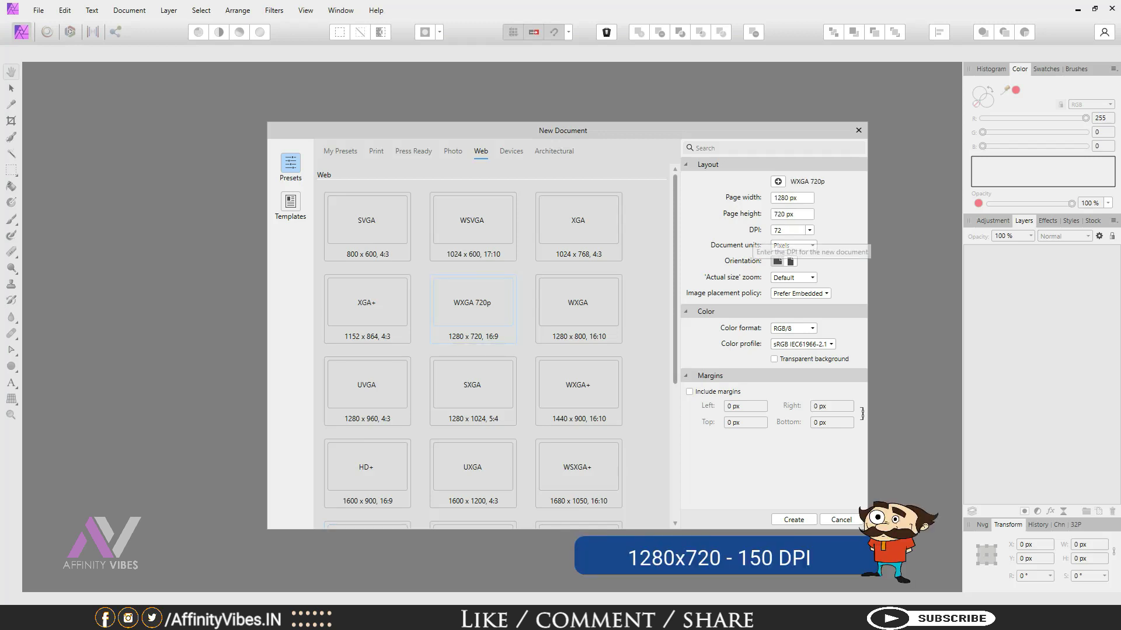
double_click(782, 230)
type("150")
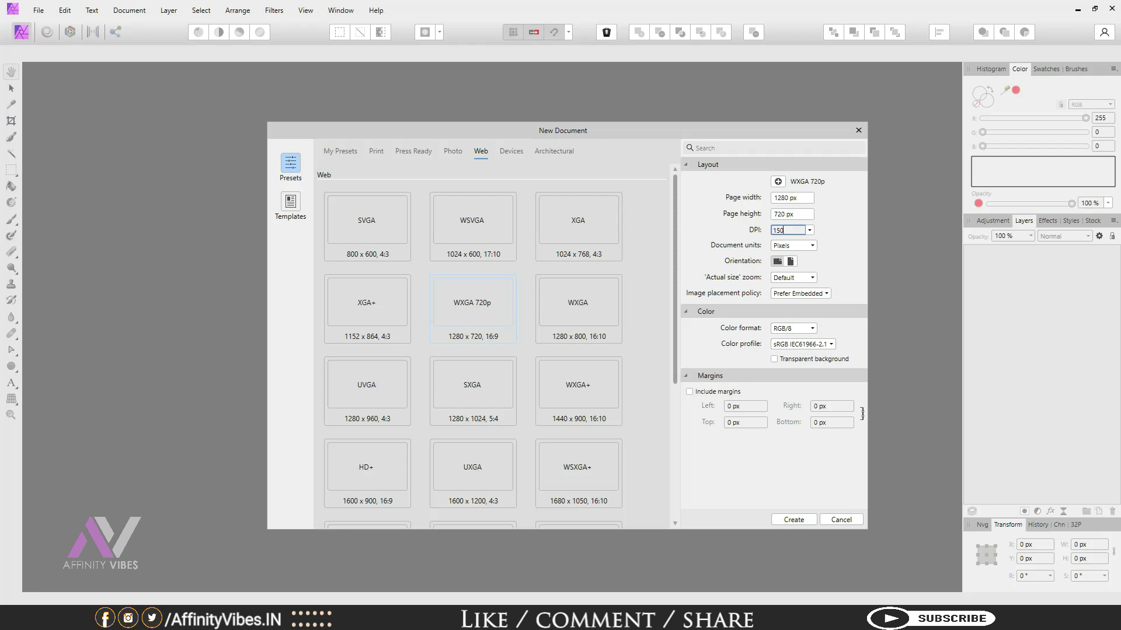
key("Tab")
key("Return")
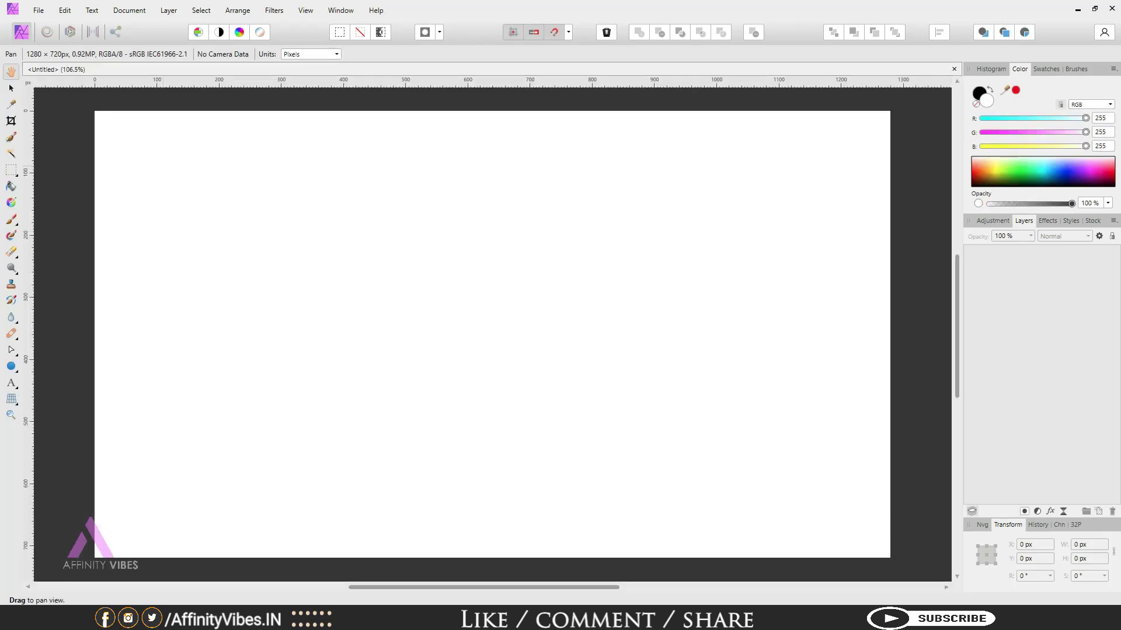
Step: Place the woman portrait JPG at the page's top-left corner
key("ctrl+1")
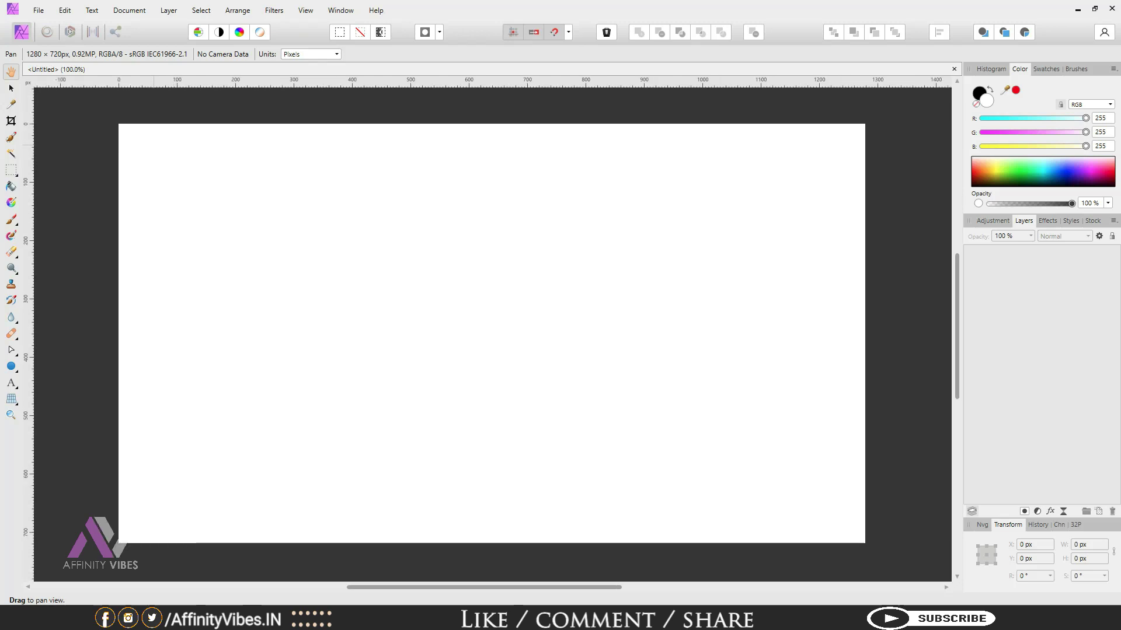
left_click(38, 10)
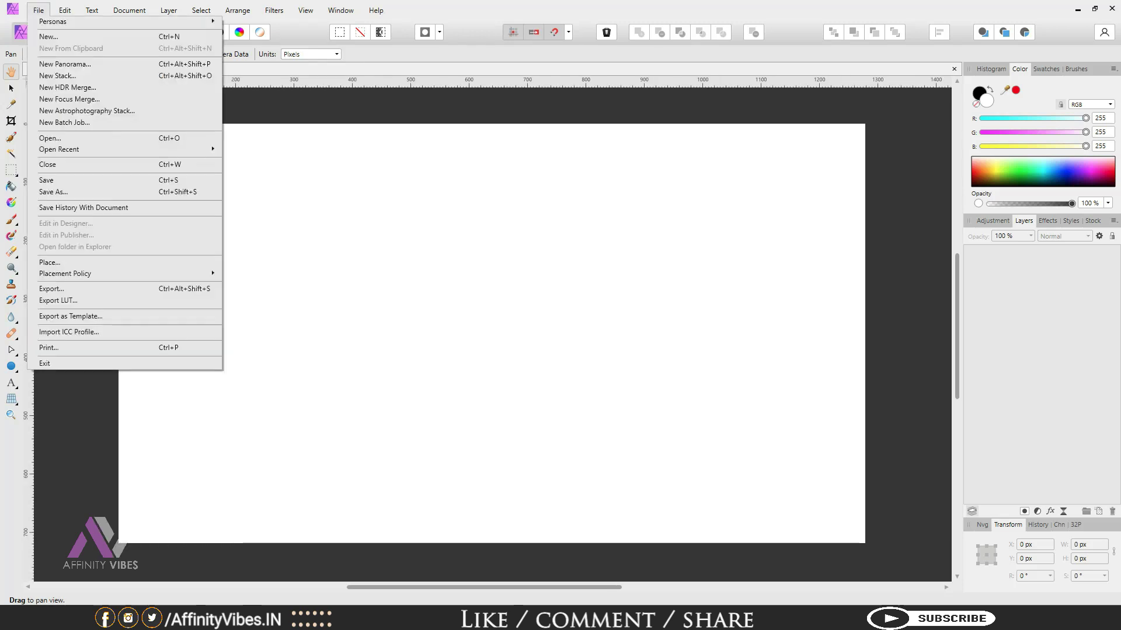
left_click(59, 262)
double_click(330, 99)
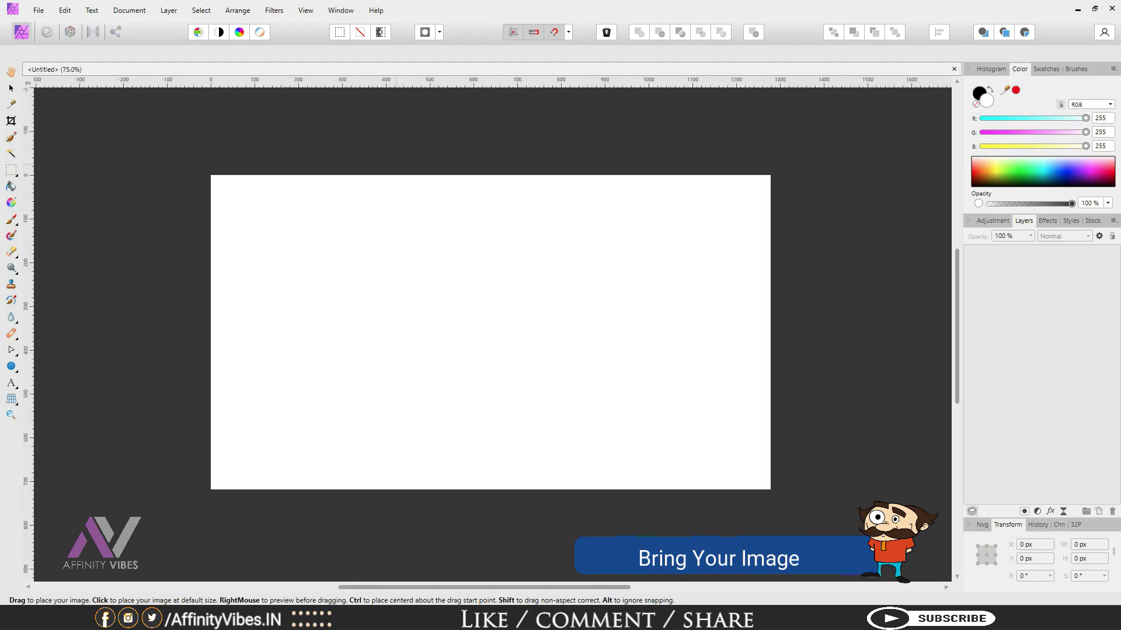
left_click_drag(211, 175, 421, 490)
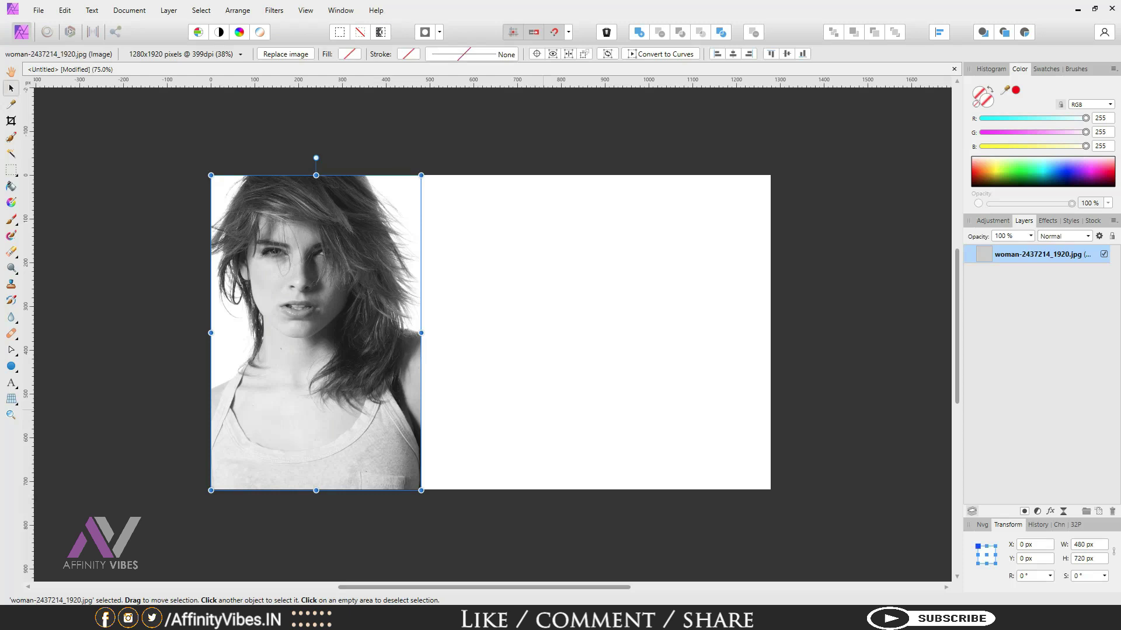
Step: Enlarge the portrait past the page bottom, then deselect and fit the page in view
key("ctrl+minus")
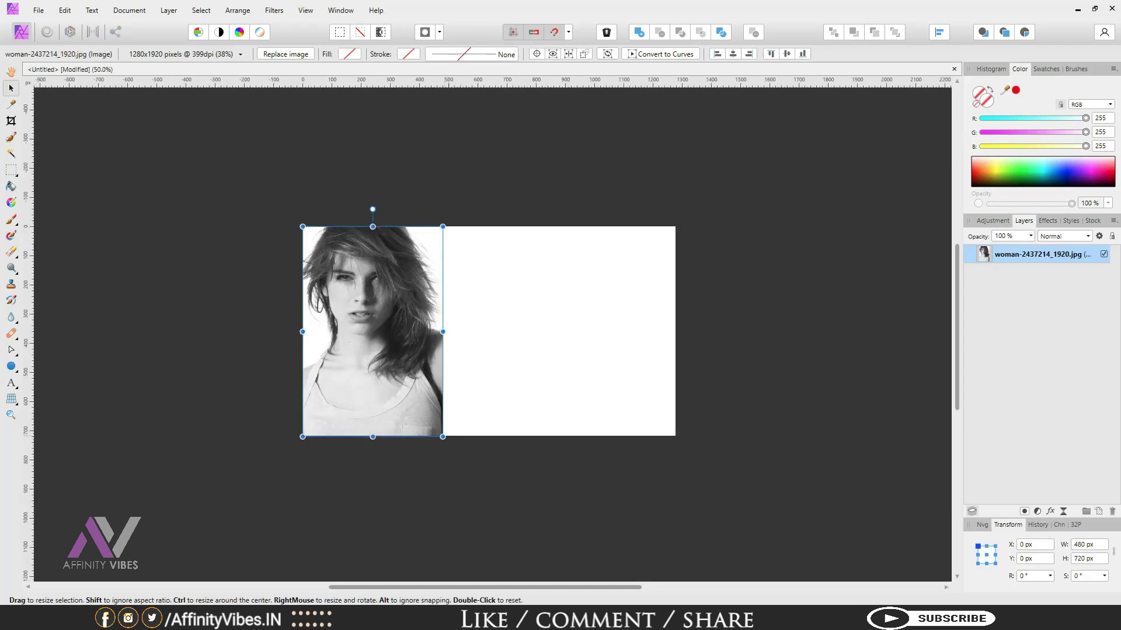
left_click_drag(442, 437, 535, 574)
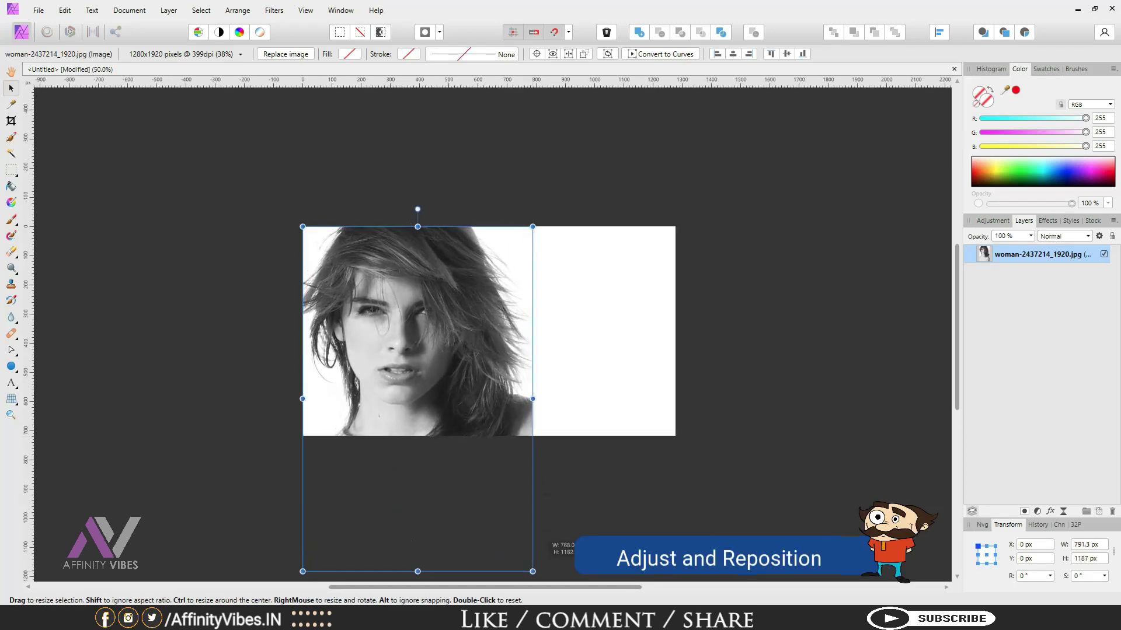
key("ctrl+minus")
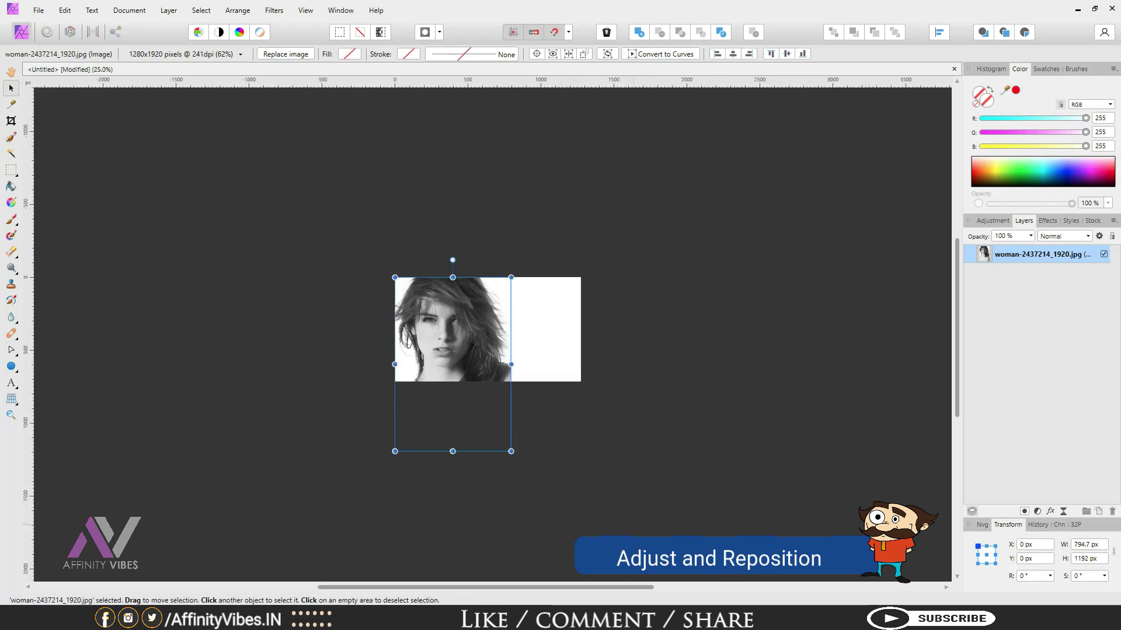
mouse_move(511, 452)
left_mouse_down()
mouse_move(530, 482)
mouse_move(526, 473)
left_mouse_up()
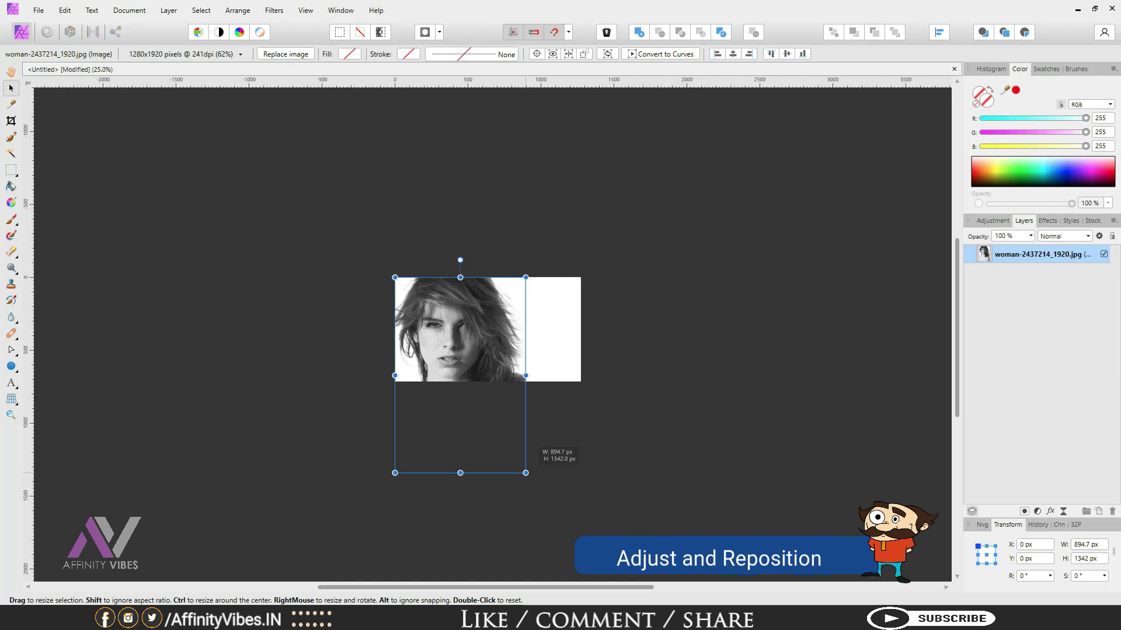
key("ctrl+d")
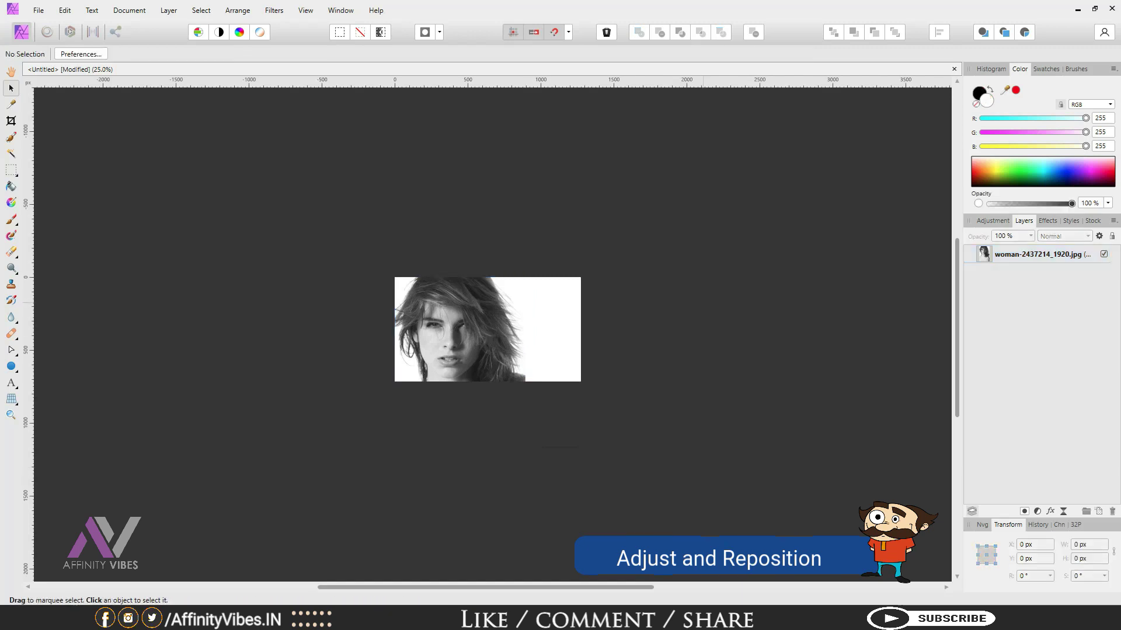
key("ctrl+0")
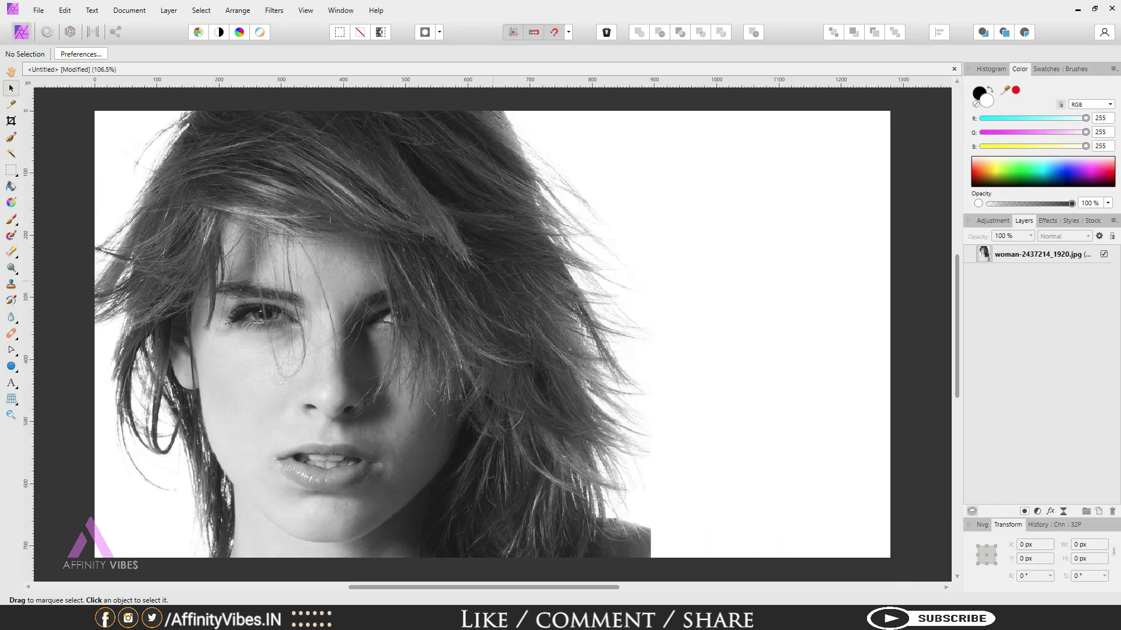
Step: Add a mask to the portrait layer with an 80 px Paint Brush at 100% opacity
left_click(373, 333)
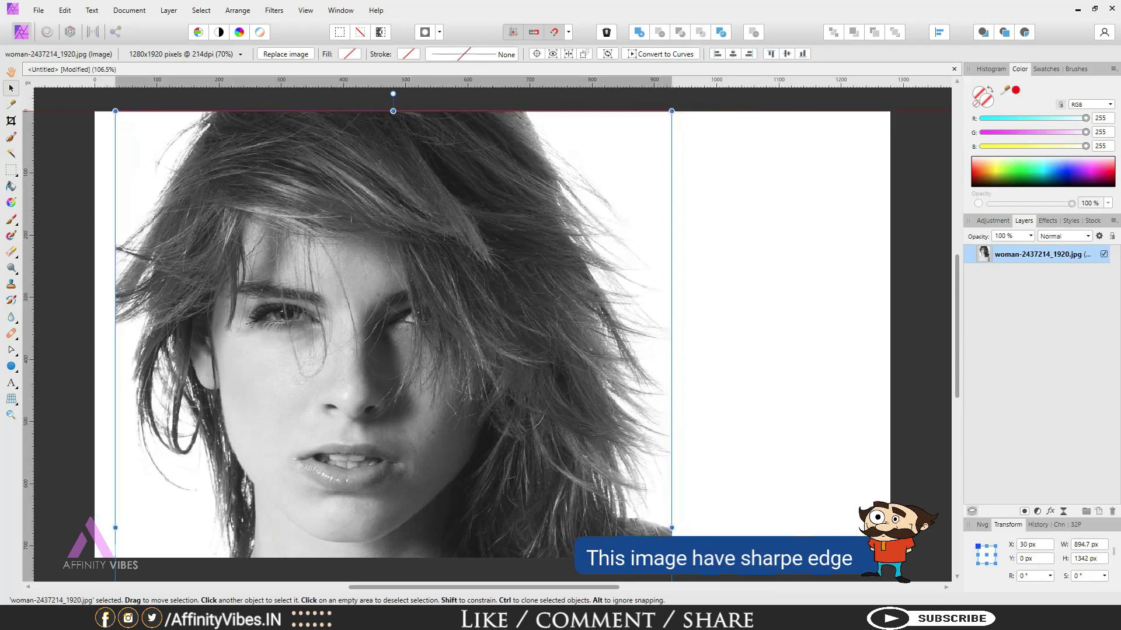
key("ctrl+d")
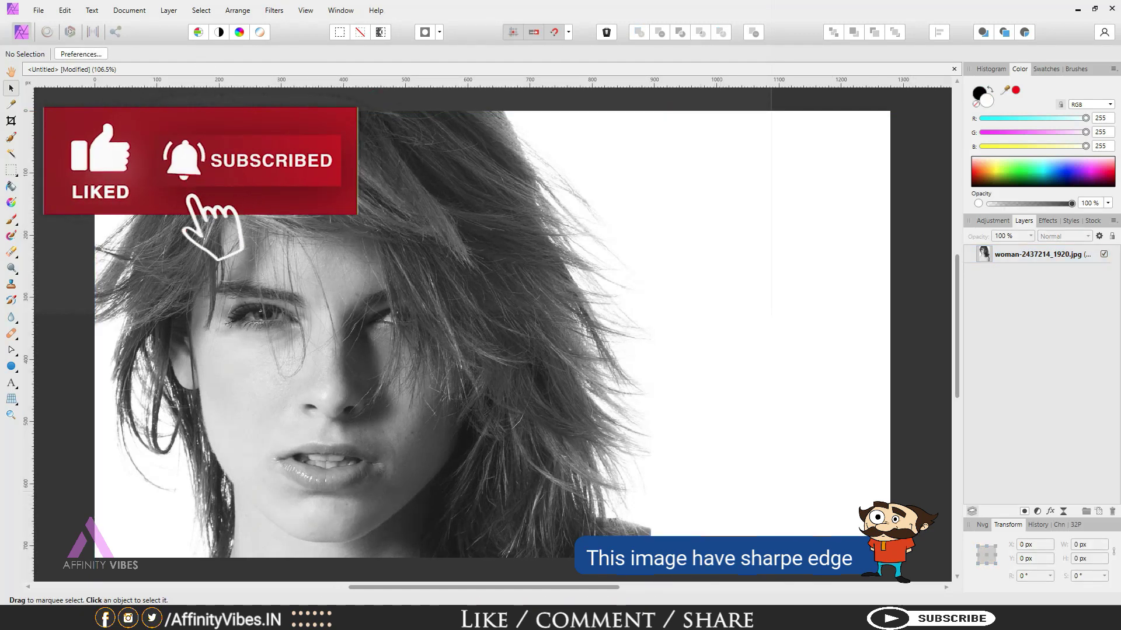
key("ctrl+z")
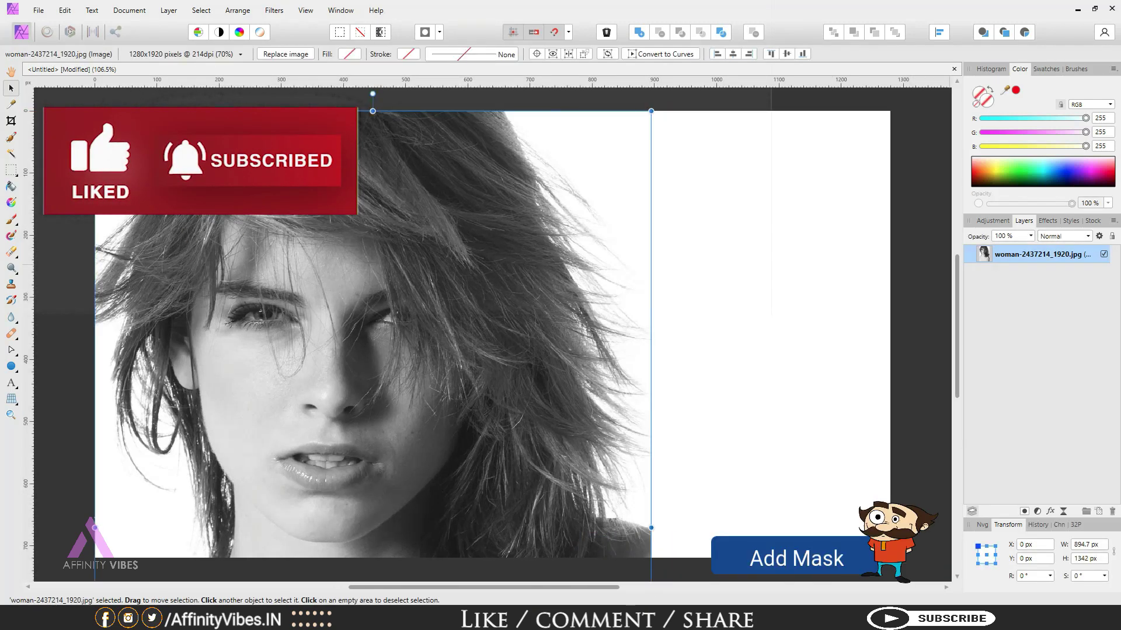
left_click(1024, 511)
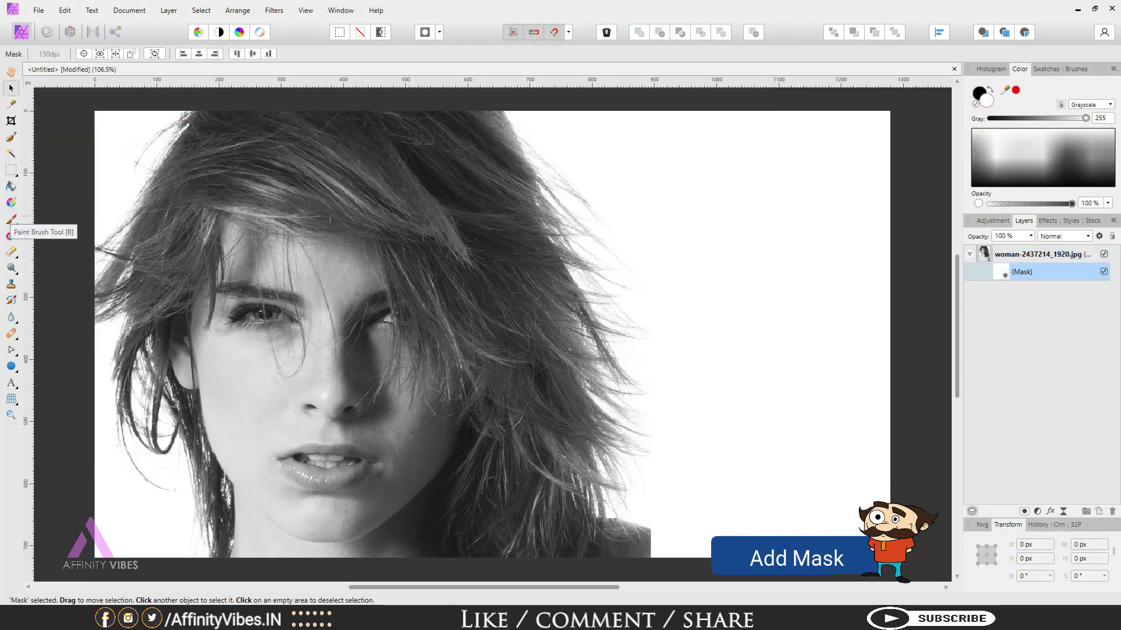
left_click(11, 219)
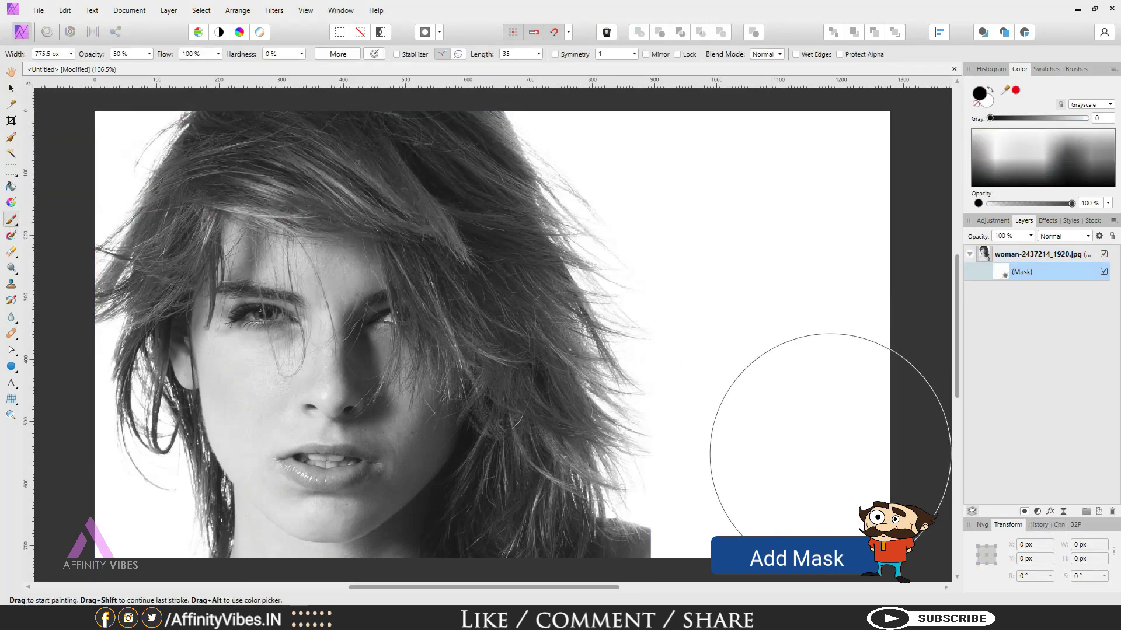
key("bracketleft")
key("bracketleft")
key("bracketleft")
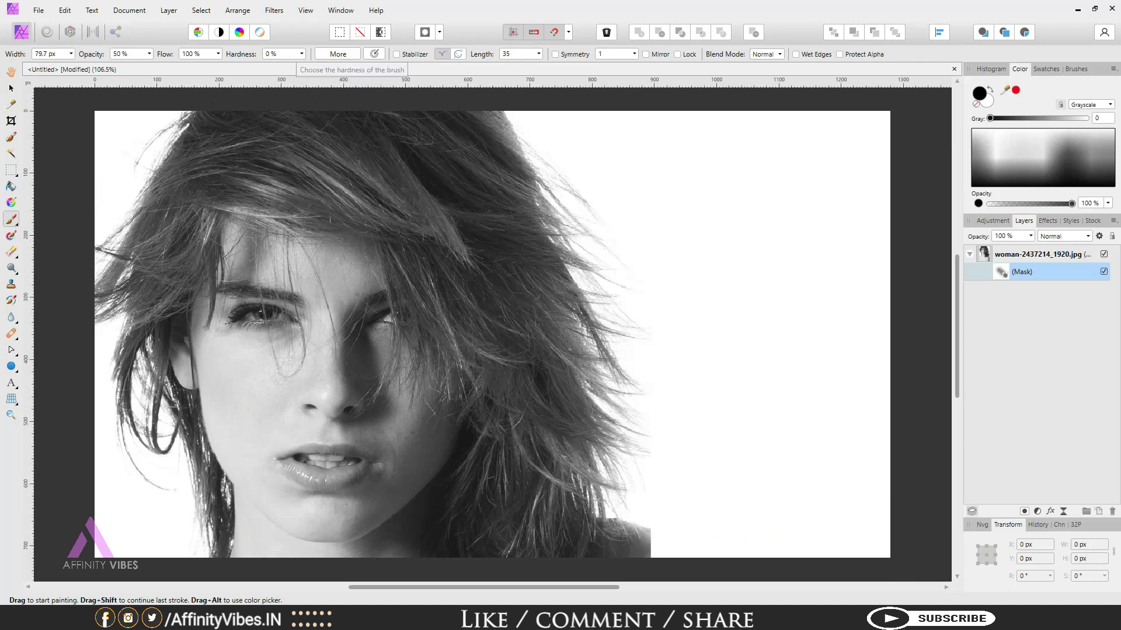
left_click(148, 54)
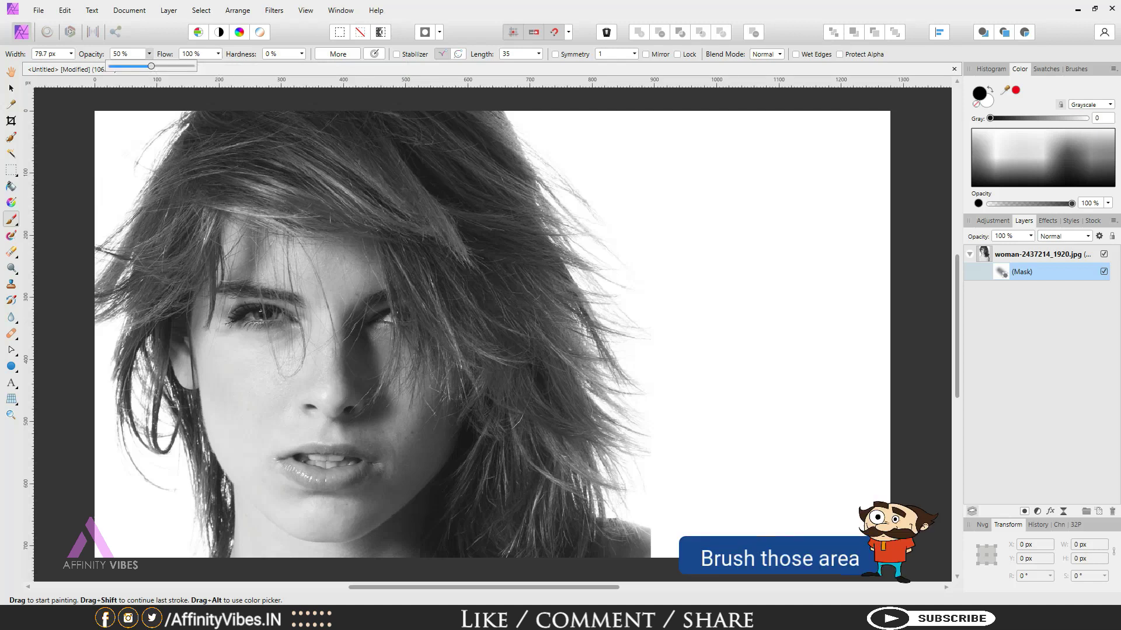
left_click_drag(149, 66, 191, 66)
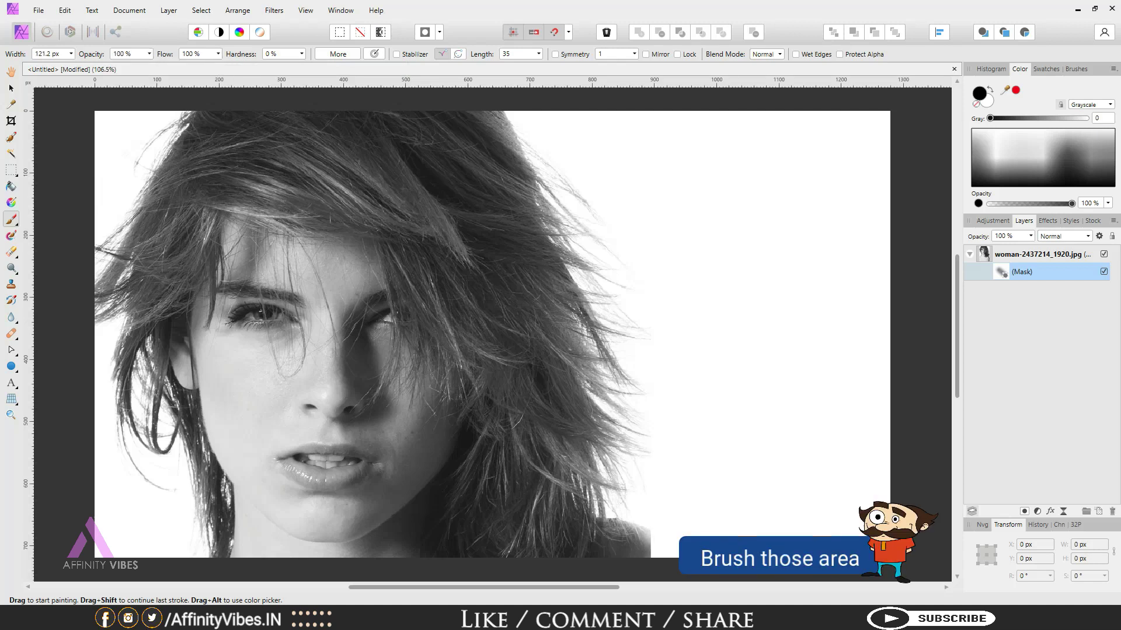
Step: Paint the mask over the lower-right hair edge, redoing strokes and resizing the brush
mouse_move(645, 534)
left_mouse_down()
mouse_move(641, 552)
mouse_move(618, 521)
mouse_move(637, 548)
left_mouse_up()
key("ctrl+z")
key("bracketleft")
mouse_move(642, 528)
left_mouse_down()
mouse_move(644, 549)
mouse_move(625, 528)
mouse_move(642, 552)
left_mouse_up()
key("ctrl+z")
key("bracketright")
key("bracketright")
key("bracketright")
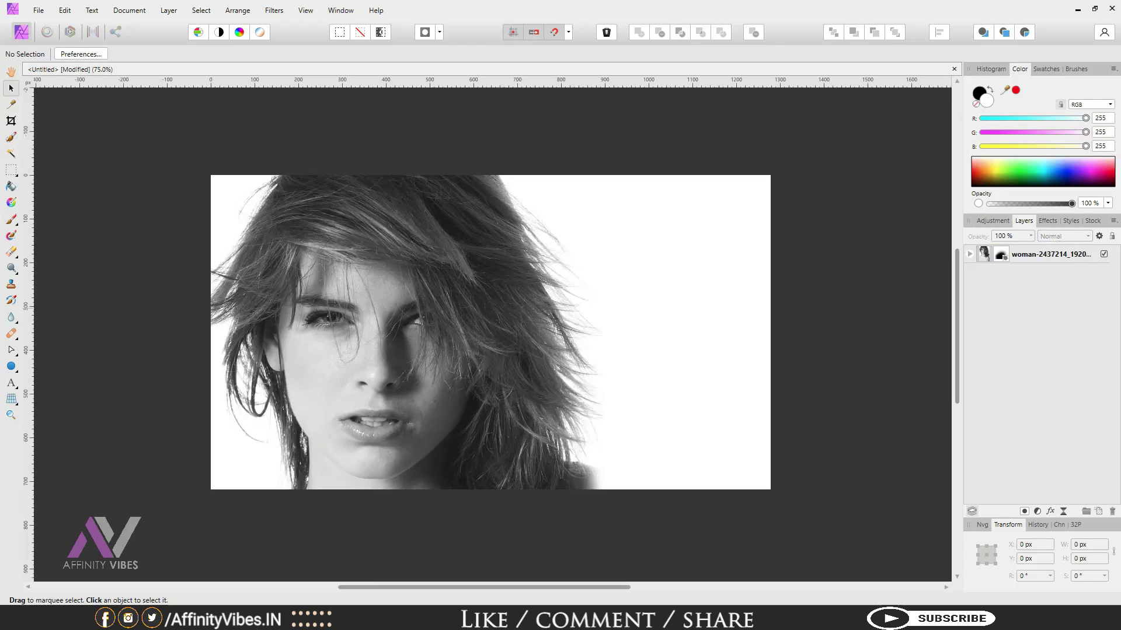
Step: Draw a white rectangle over the whole canvas and move it below the portrait layer
key("ctrl+shift+n")
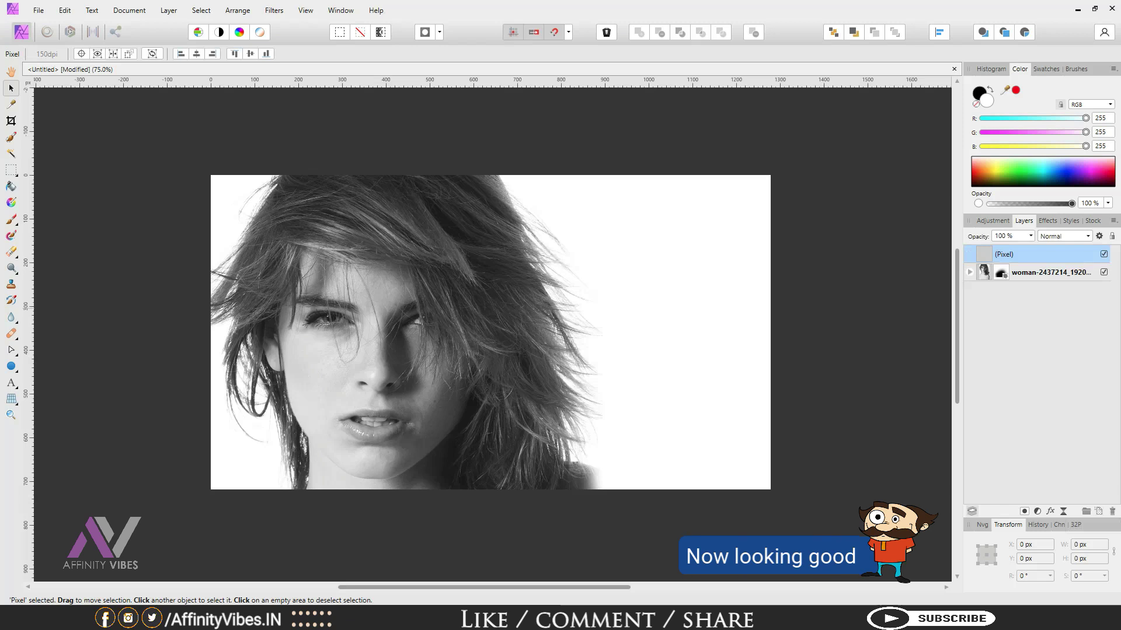
key("Delete")
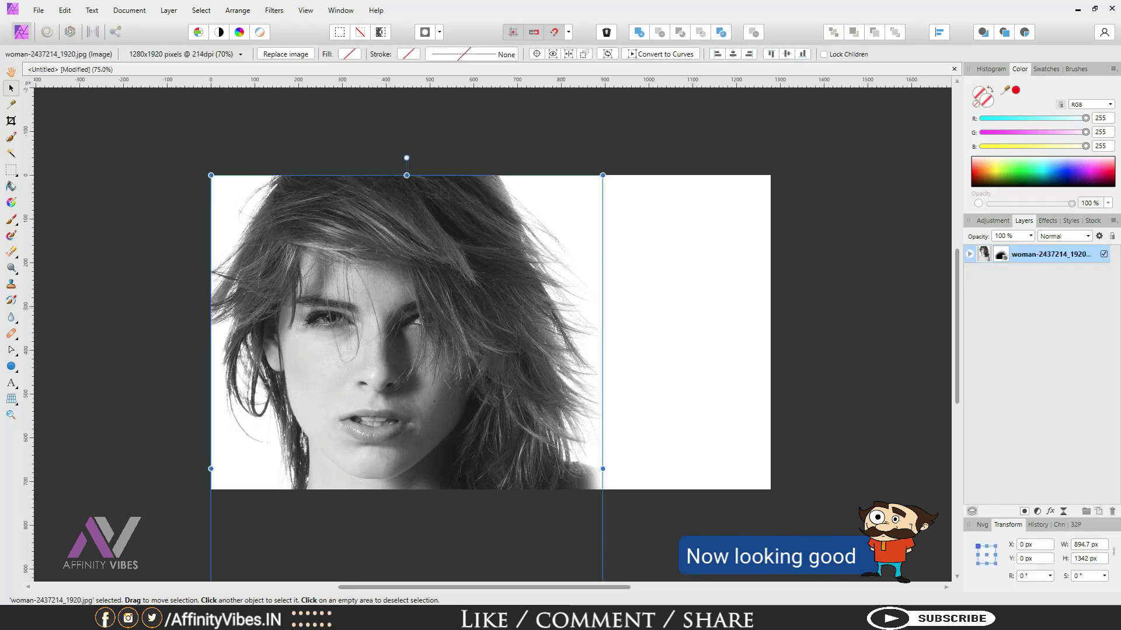
key("ctrl+d")
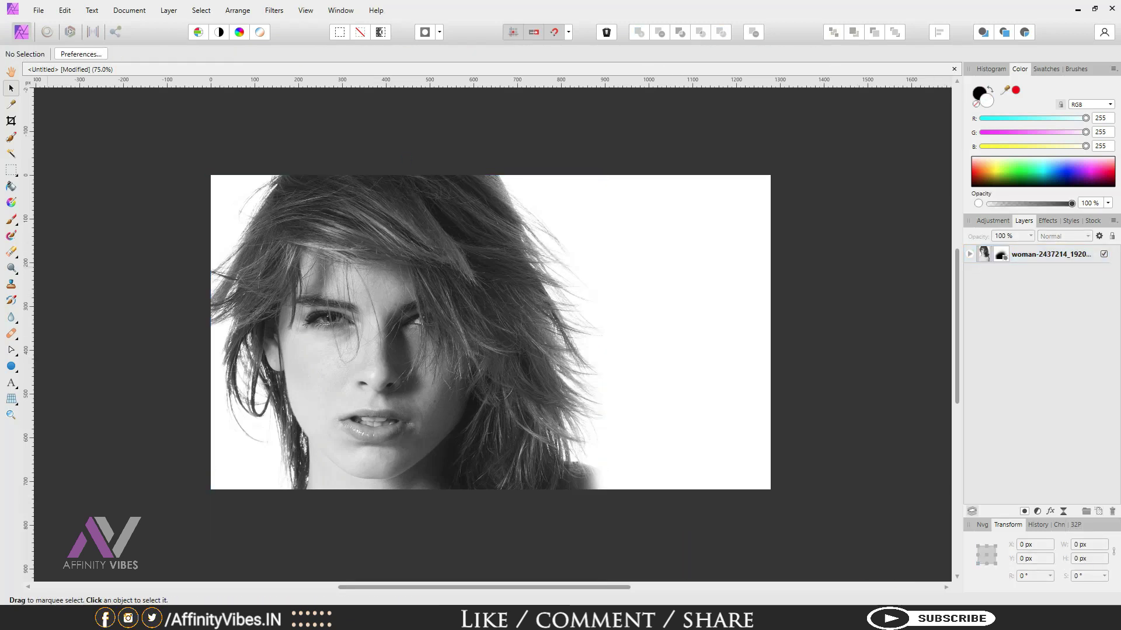
left_click(12, 367)
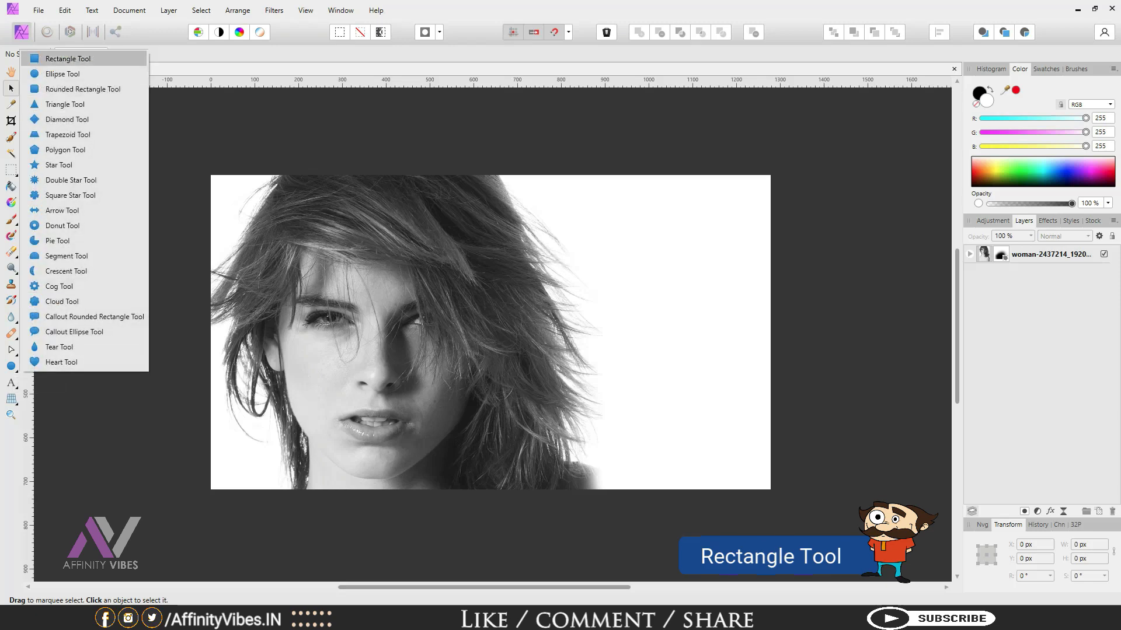
left_click(52, 58)
left_click_drag(185, 154, 858, 511)
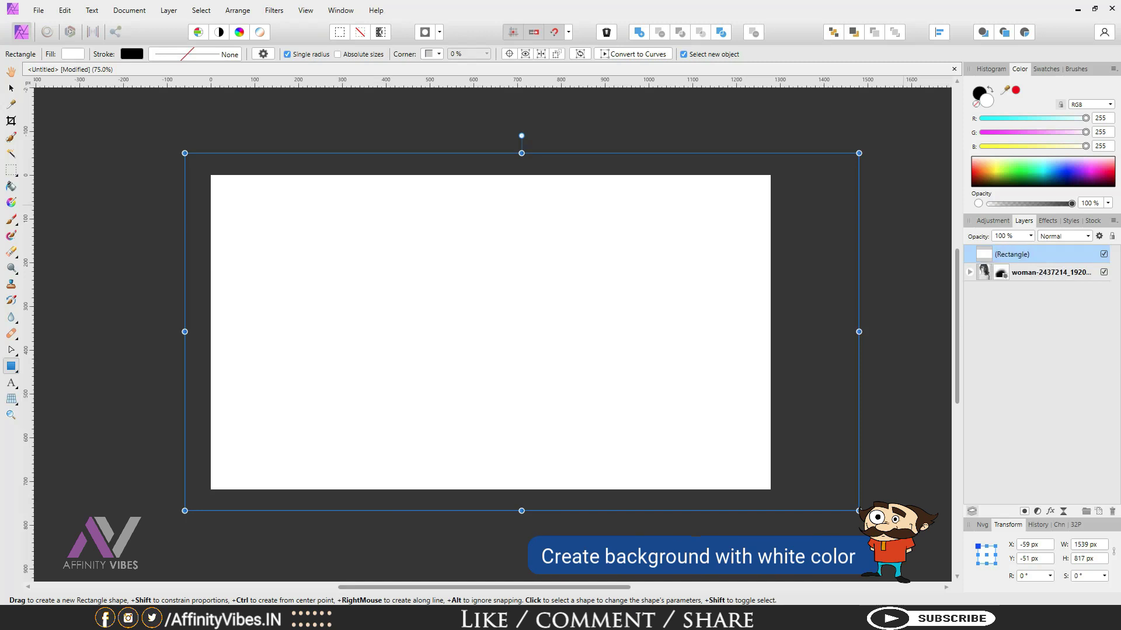
key("ctrl+shift+bracketleft")
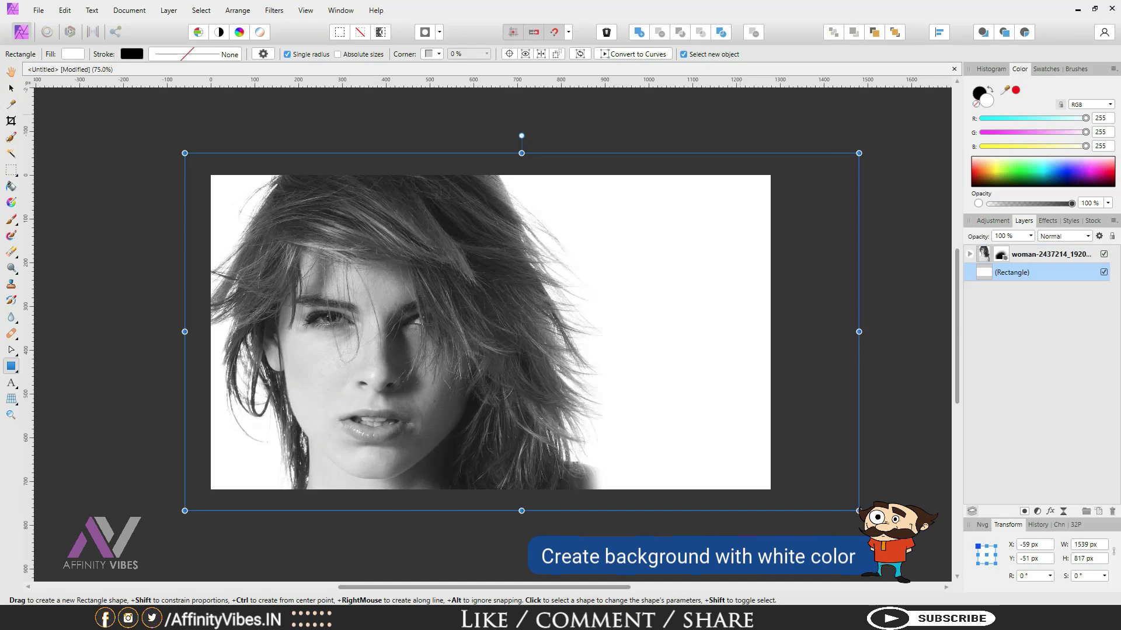
key("ctrl+d")
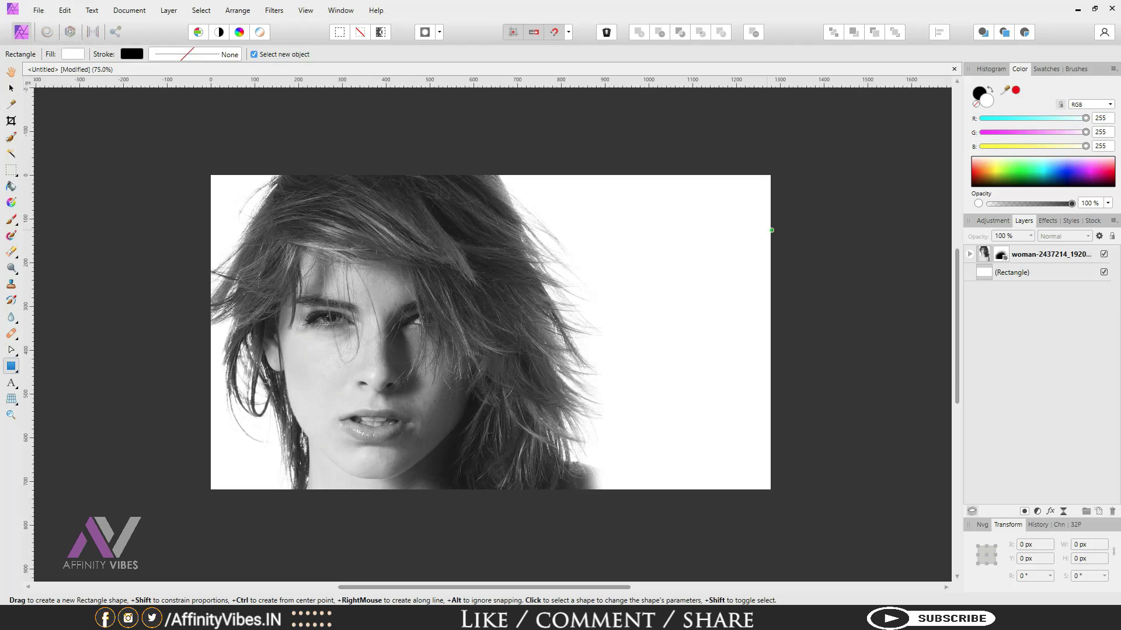
left_click(1045, 254)
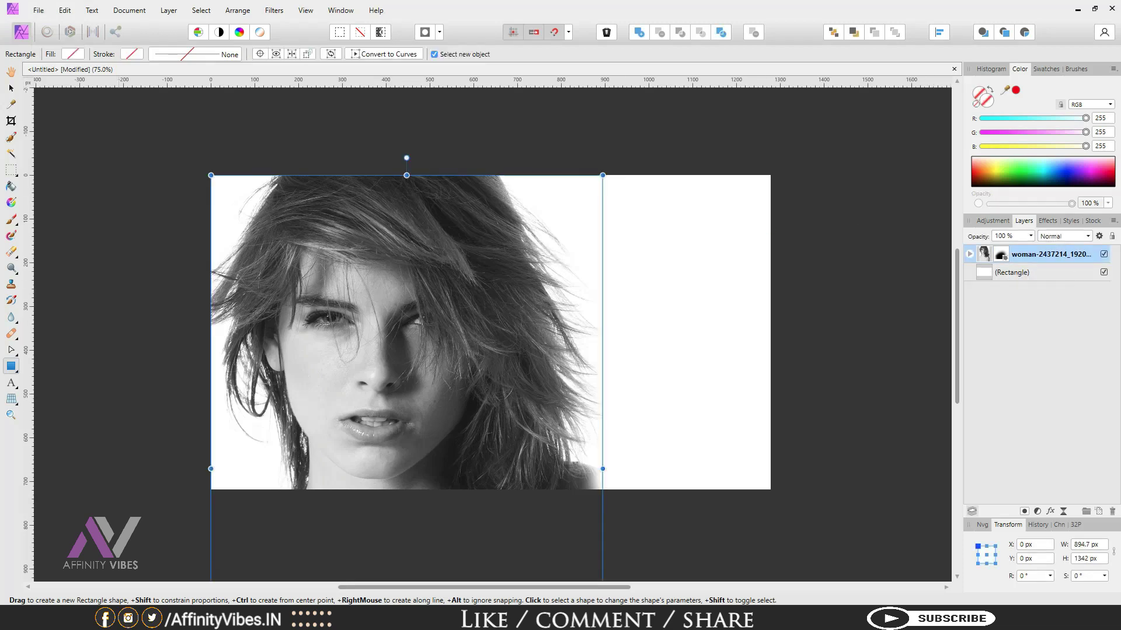
Step: Place the sunset photo across the full canvas and set its blend mode to Screen
left_click(39, 10)
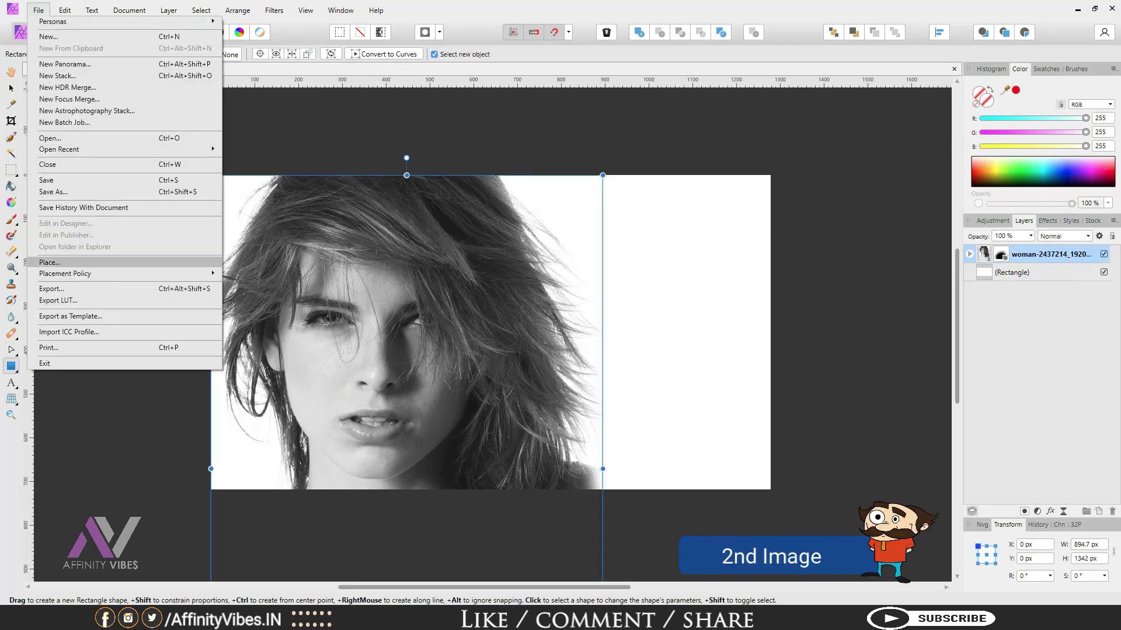
left_click(50, 262)
double_click(265, 102)
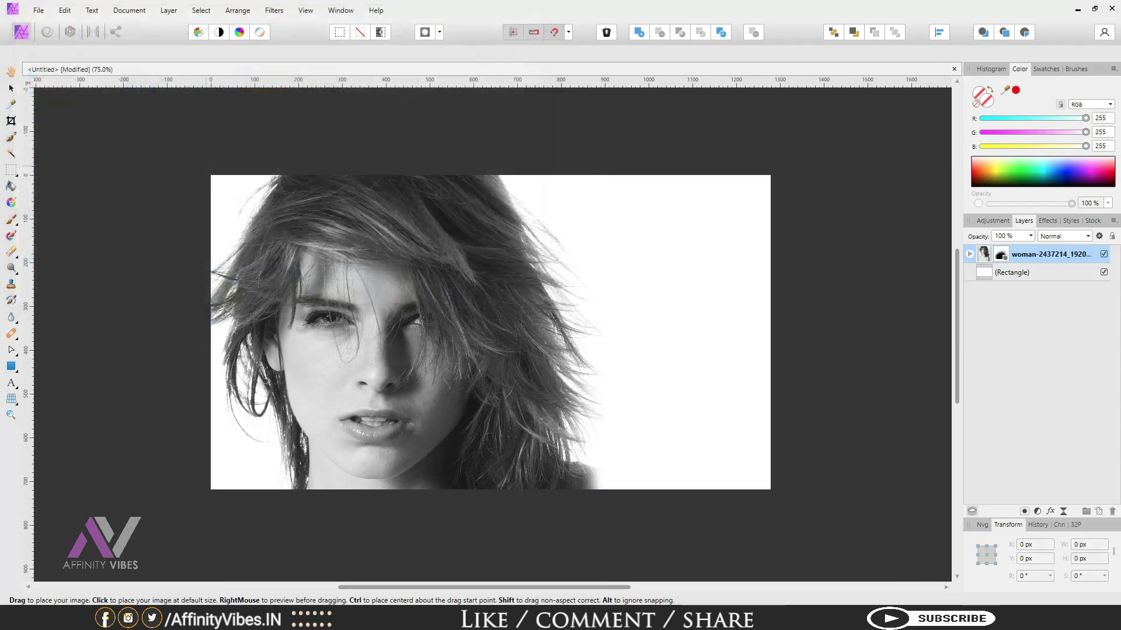
left_click_drag(206, 168, 771, 525)
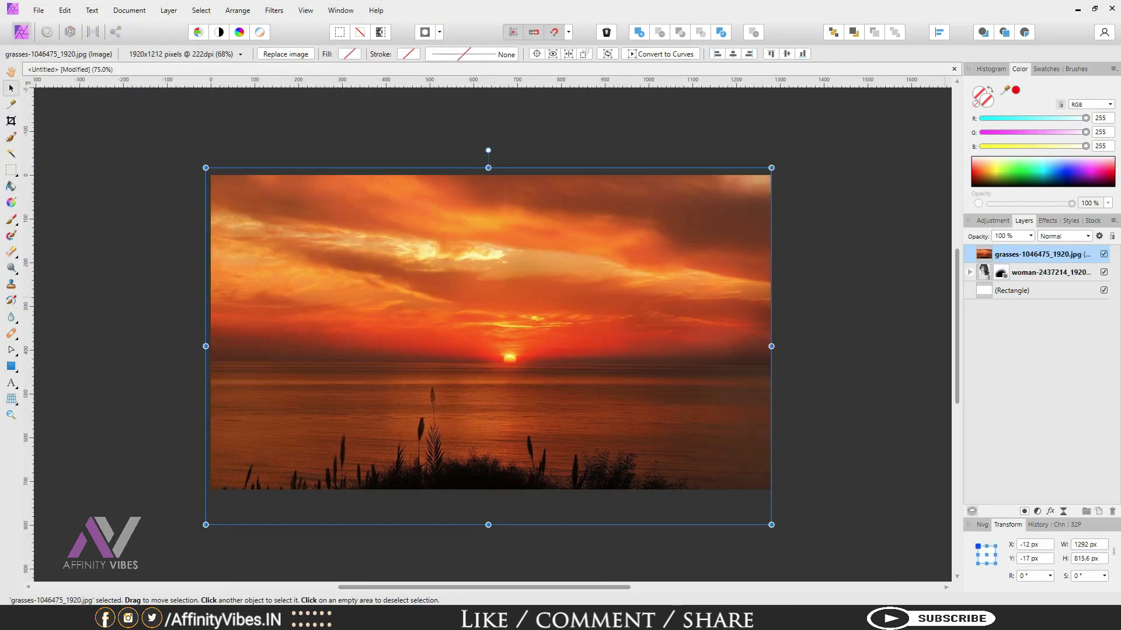
left_click(1064, 236)
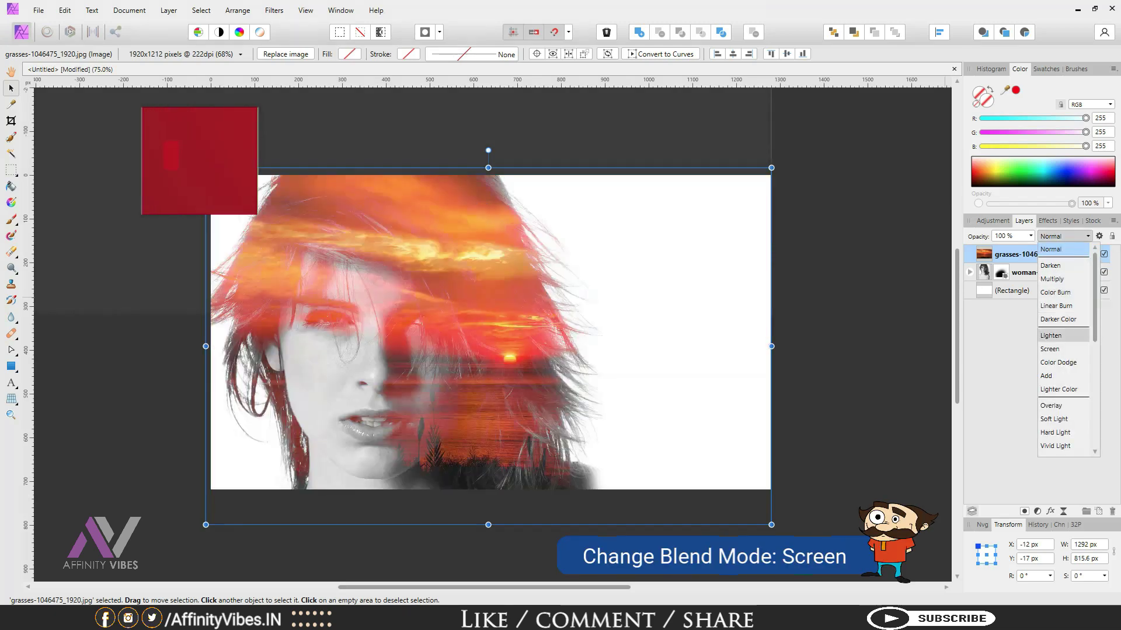
left_click(1050, 349)
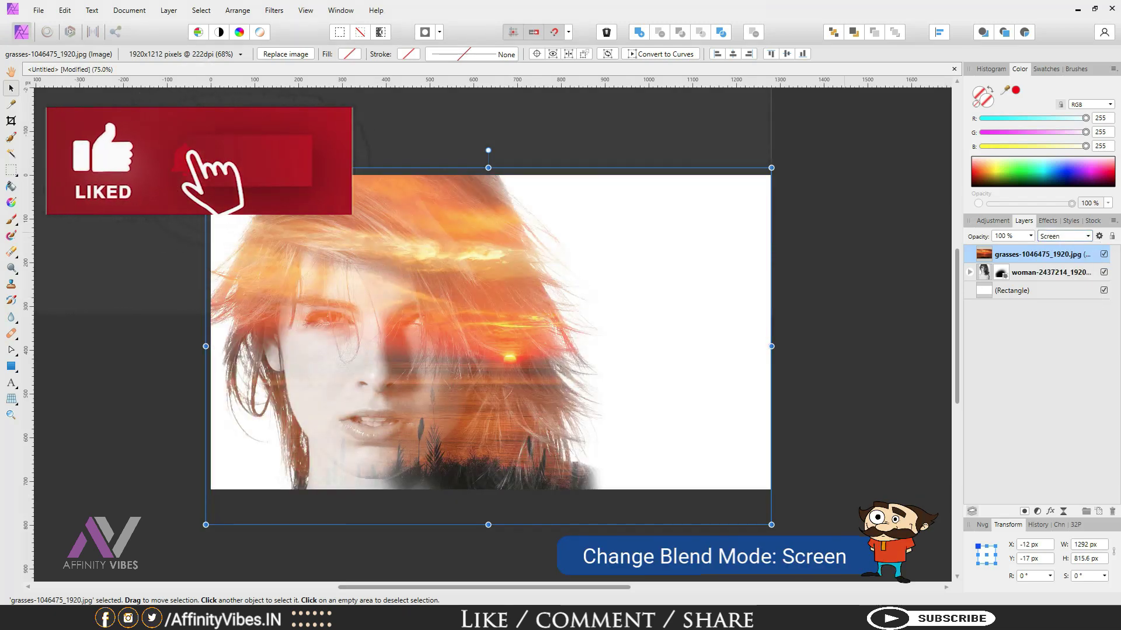
key("ctrl+d")
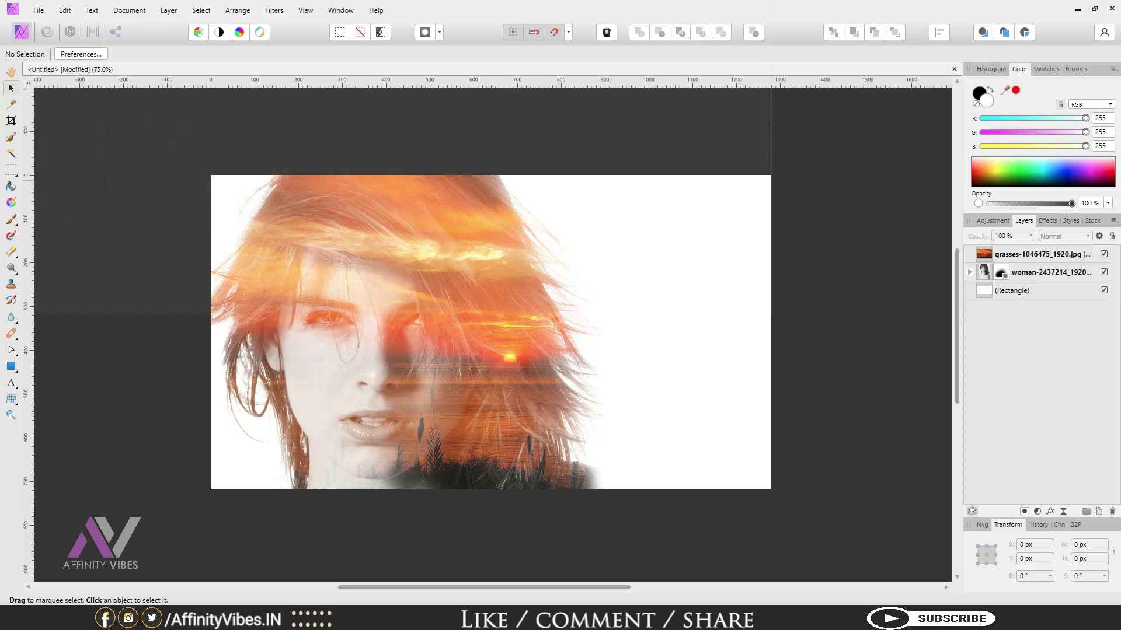
Step: Add a mask to the sunset layer and brush its orange overlay off the chin and jaw
scroll(488, 329, "up", 3)
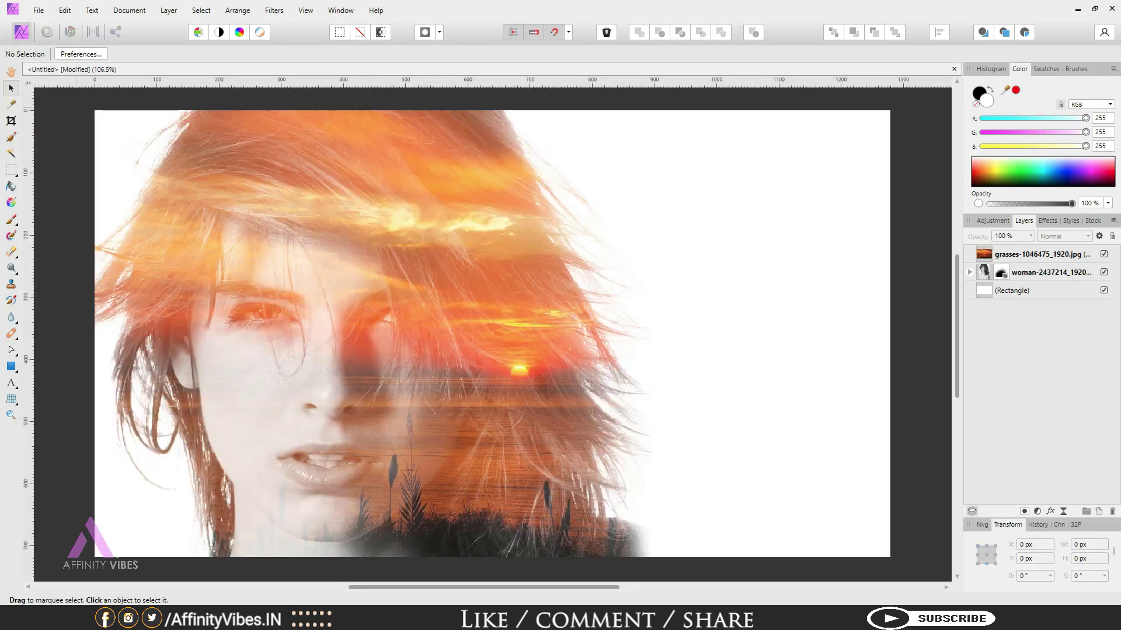
left_click(1041, 254)
left_click(1024, 511)
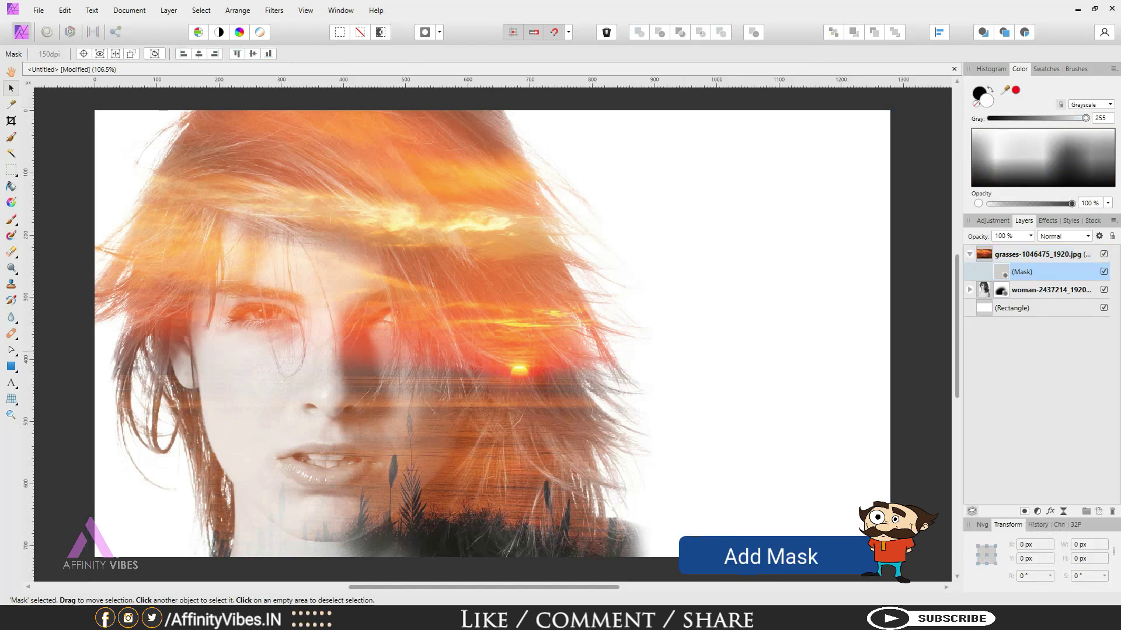
left_click(11, 219)
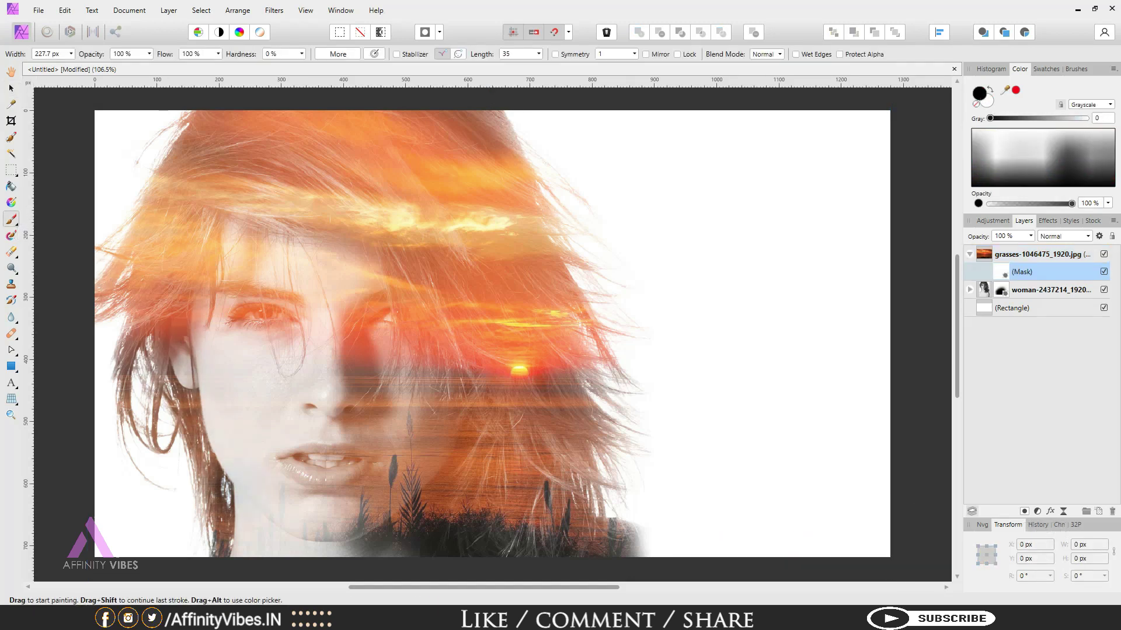
key("bracketleft")
key("bracketleft")
key("bracketleft")
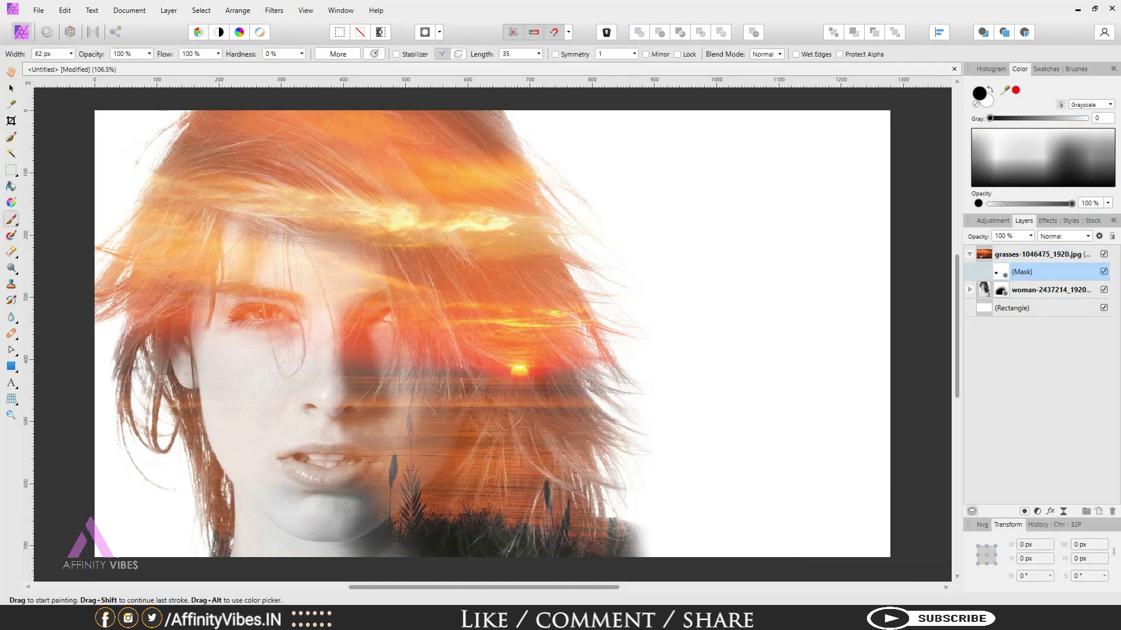
left_click_drag(356, 508, 292, 520)
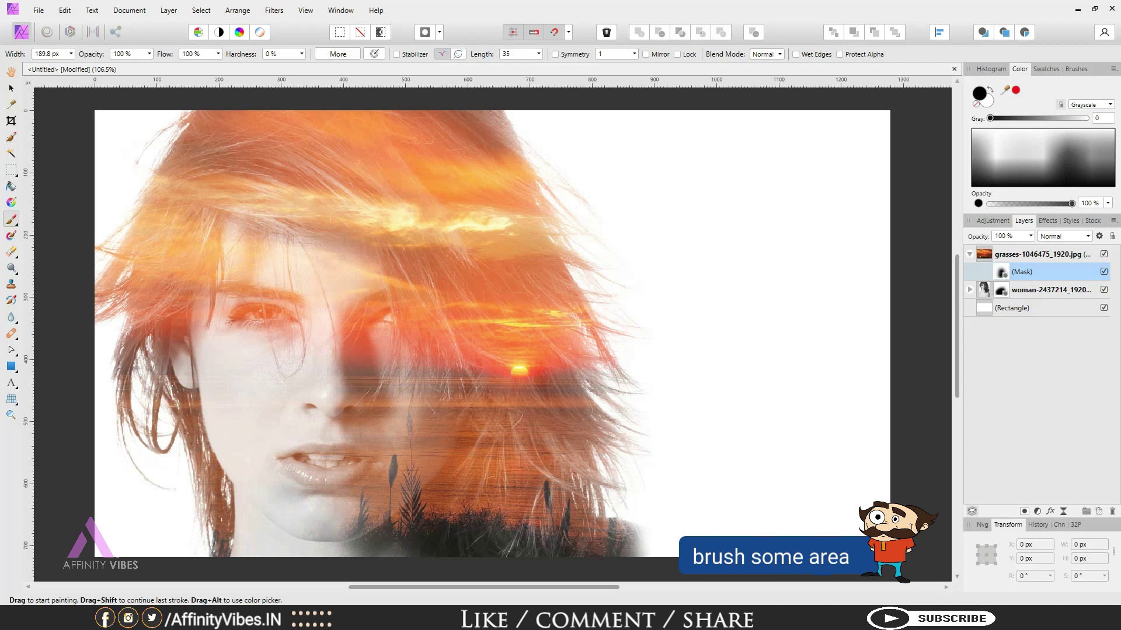
left_click_drag(333, 525, 444, 443)
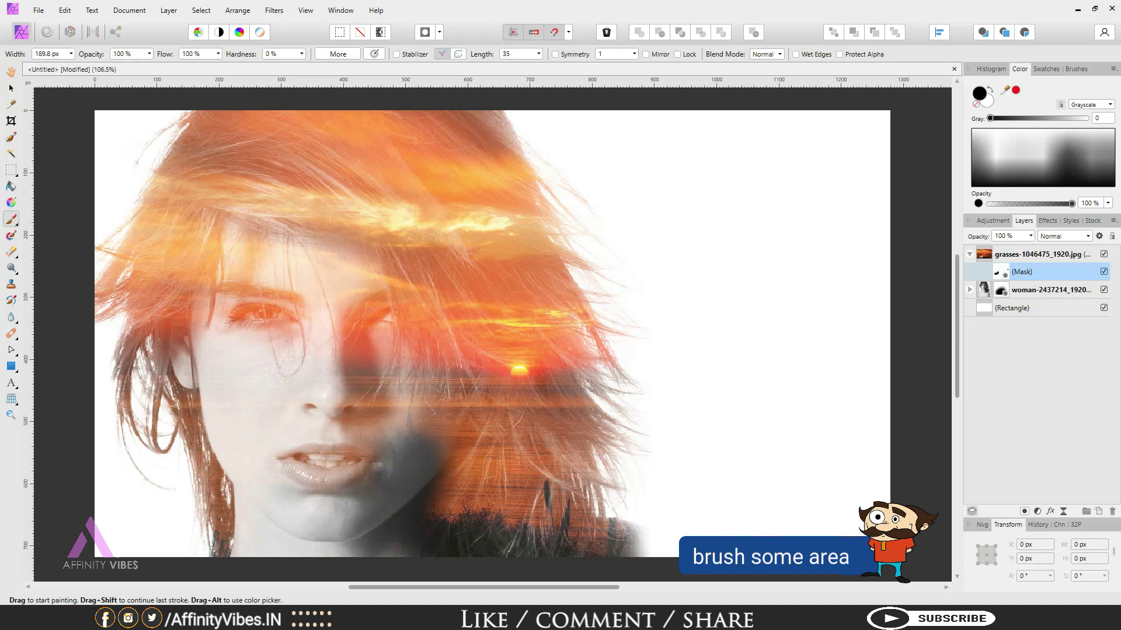
key("ctrl+z")
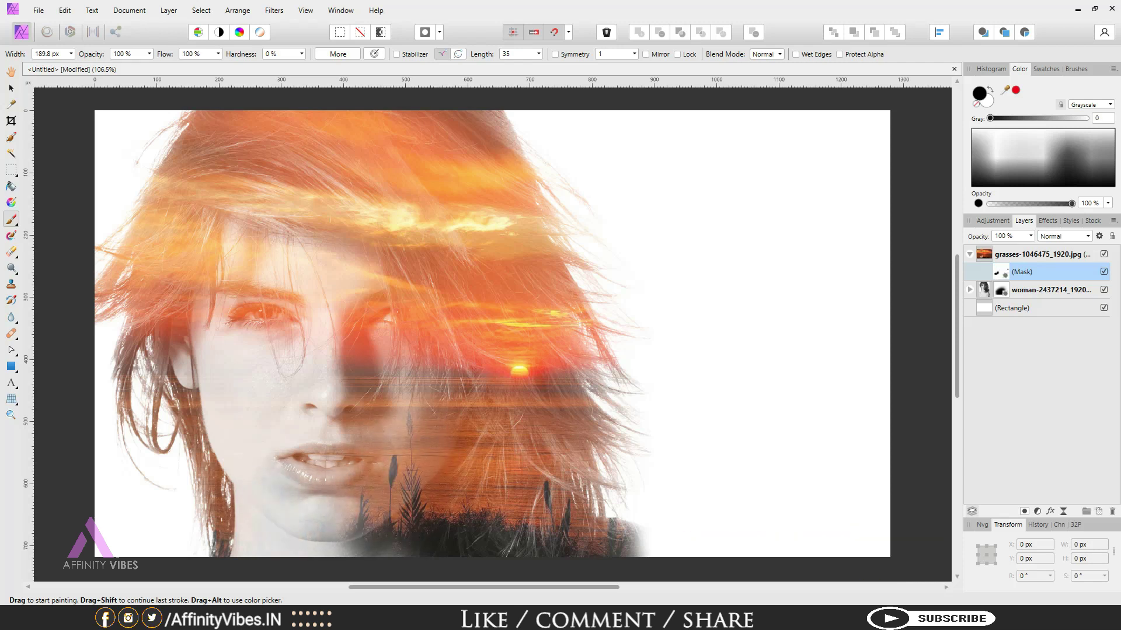
left_click_drag(329, 514, 380, 479)
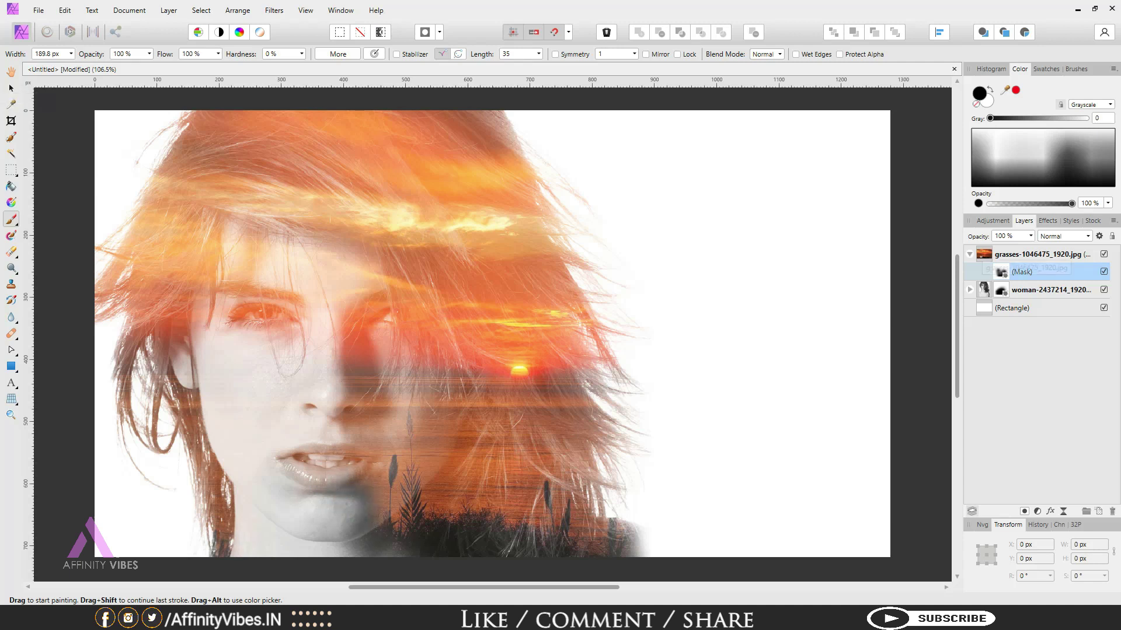
left_click(969, 254)
left_click(1045, 254)
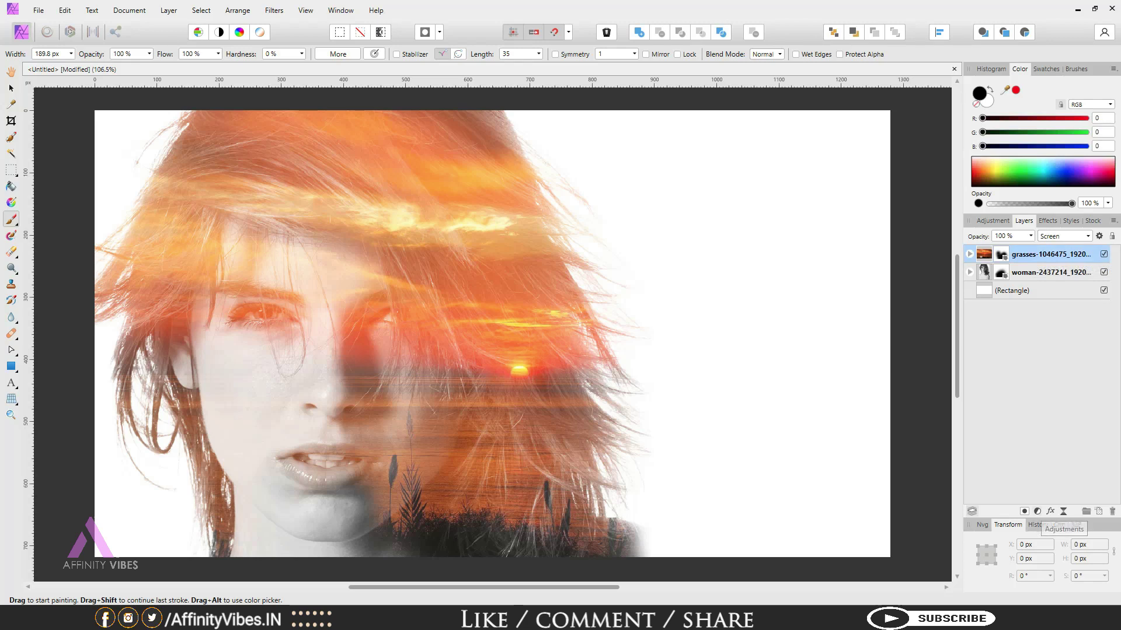
left_click(1037, 512)
left_click(1009, 316)
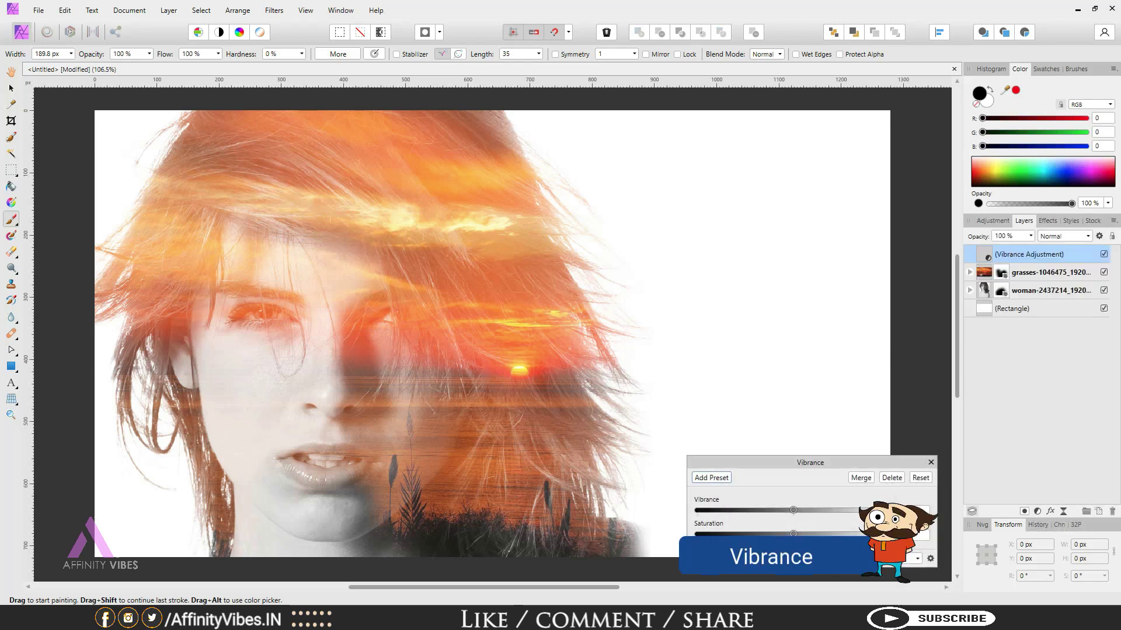
left_click_drag(809, 510, 847, 510)
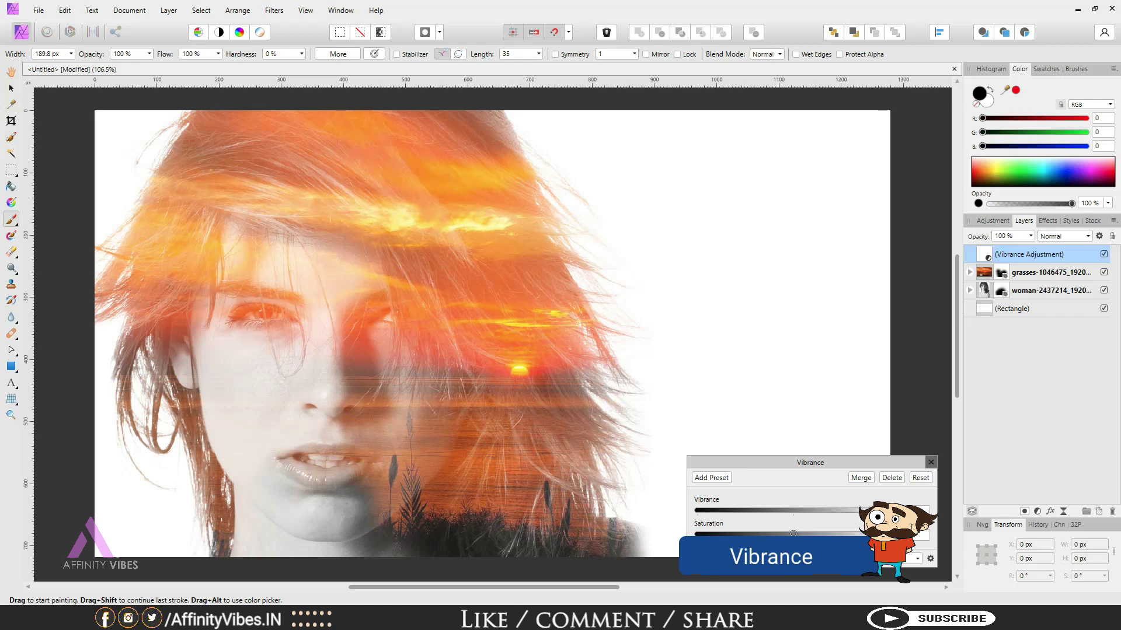
left_click(931, 463)
key("Delete")
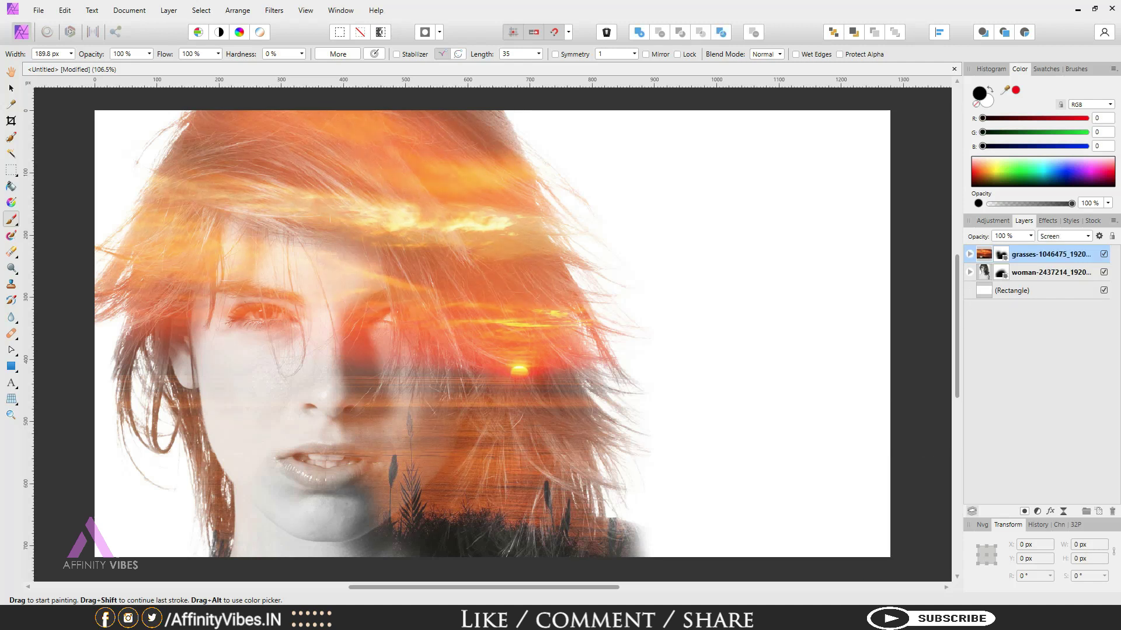
Step: Add a Levels adjustment: black level 14%, gamma about 1.05, output black 10%, output white 100%
left_click(1037, 511)
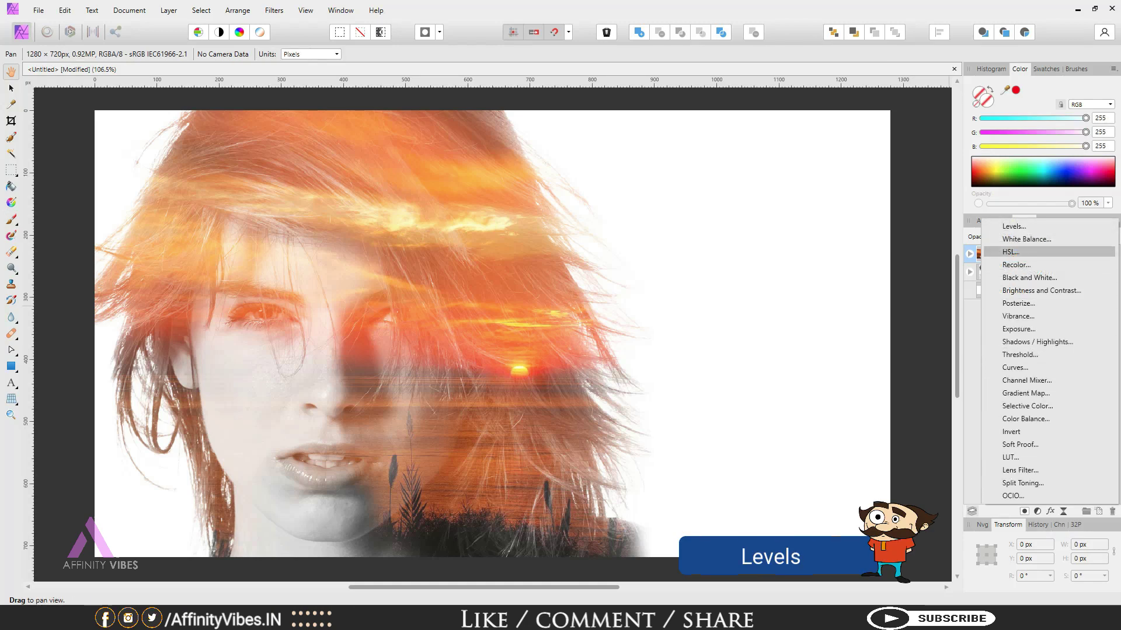
left_click(1014, 226)
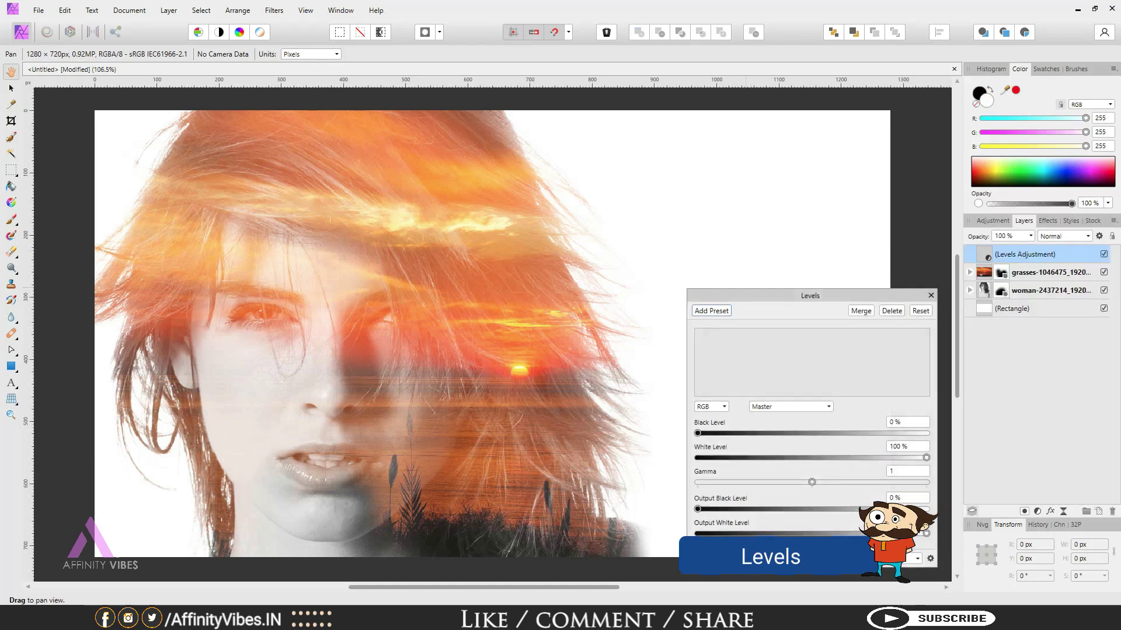
left_click_drag(756, 295, 746, 154)
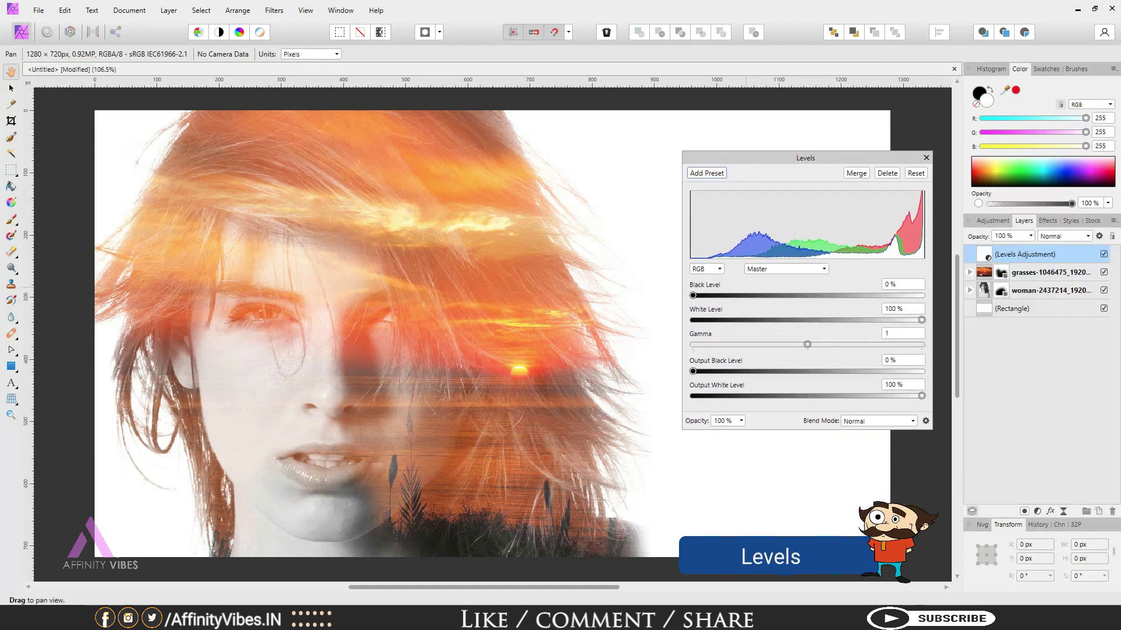
left_click_drag(693, 295, 722, 295)
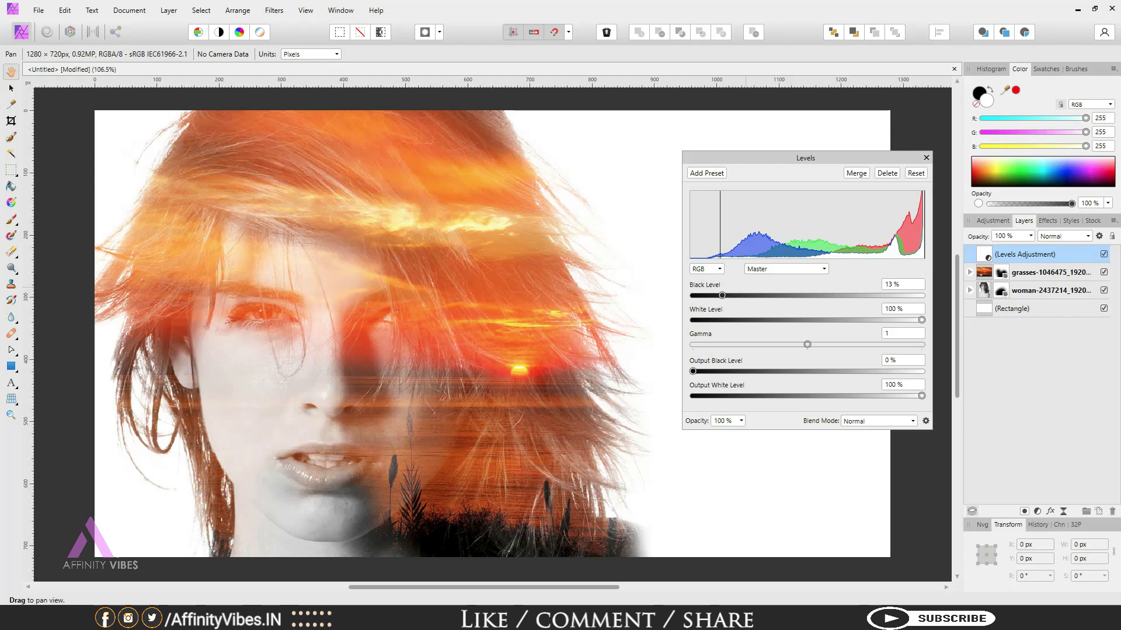
left_click_drag(807, 345, 812, 344)
left_click_drag(722, 295, 725, 295)
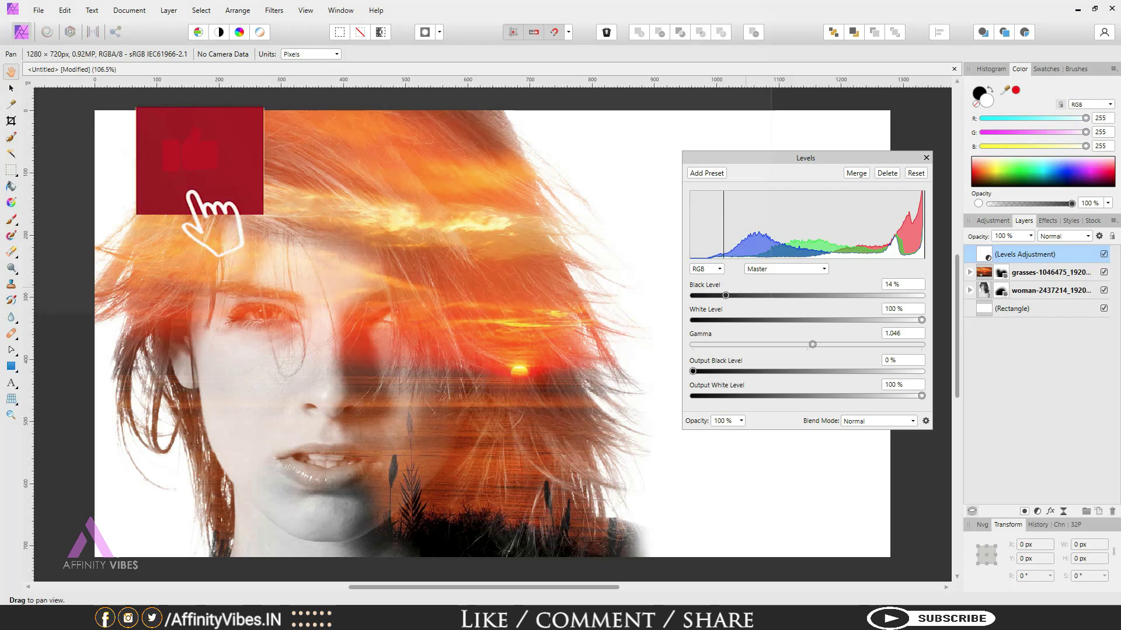
left_click_drag(693, 371, 704, 371)
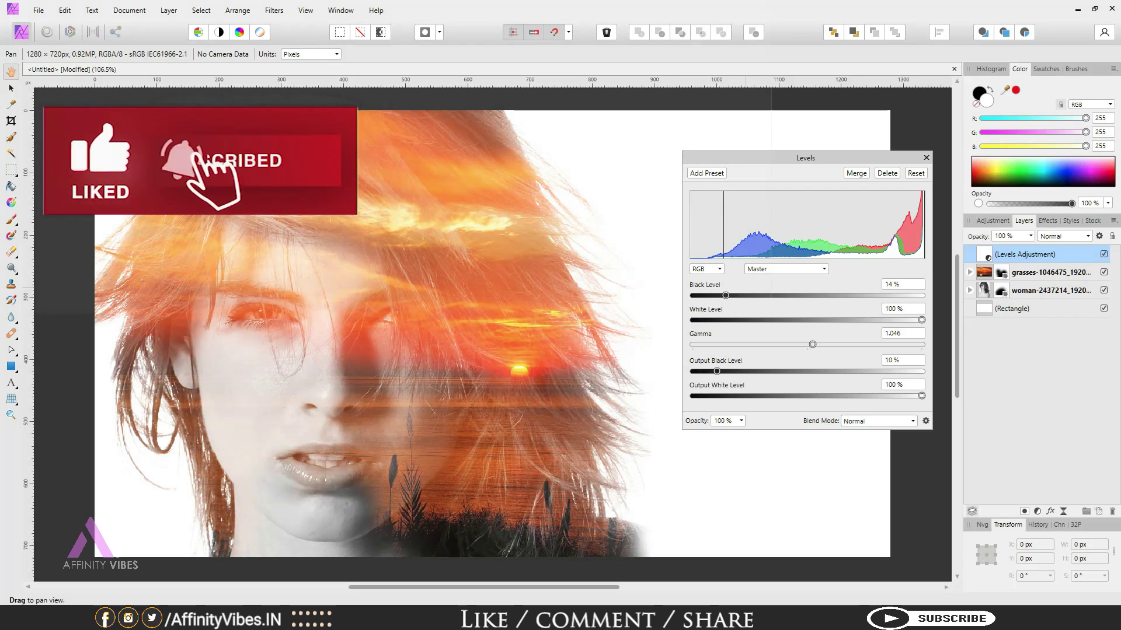
left_click_drag(715, 371, 724, 372)
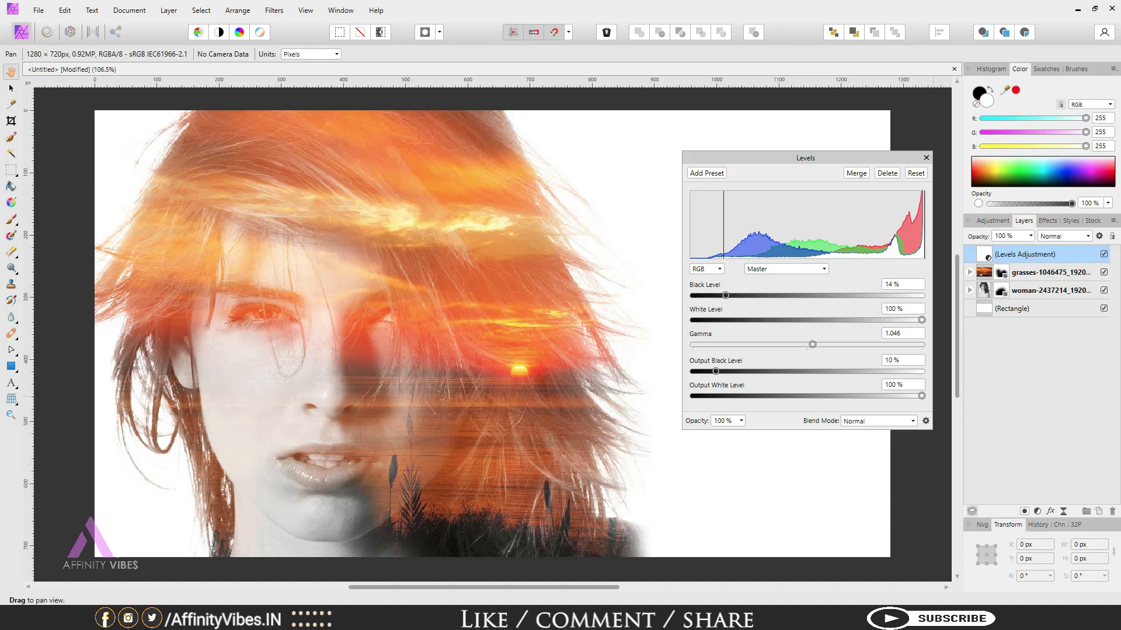
left_click_drag(920, 395, 921, 396)
left_click(926, 158)
Step: Group all four layers and add a new empty pixel layer above the group
left_click(1028, 308)
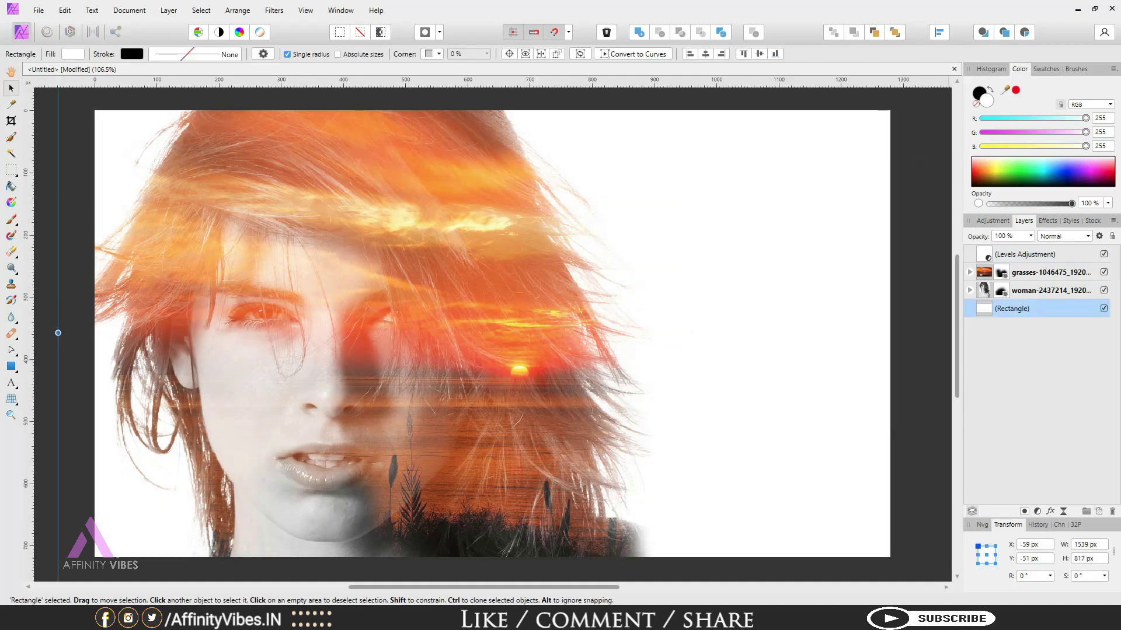
left_click(1027, 254)
left_click(1027, 308, "shift")
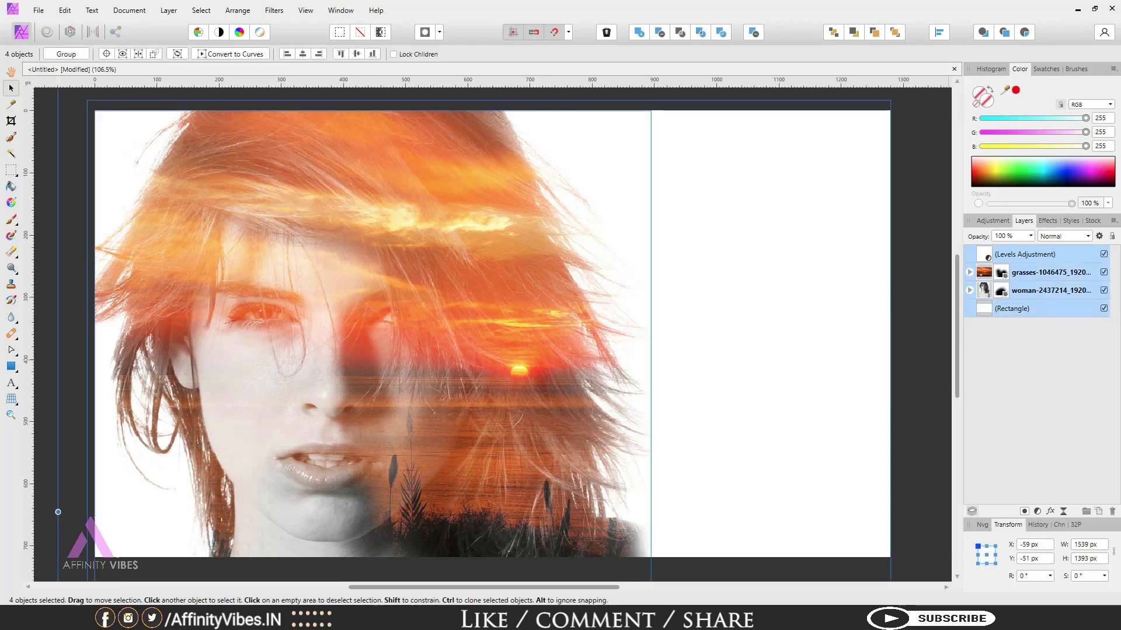
key("ctrl+g")
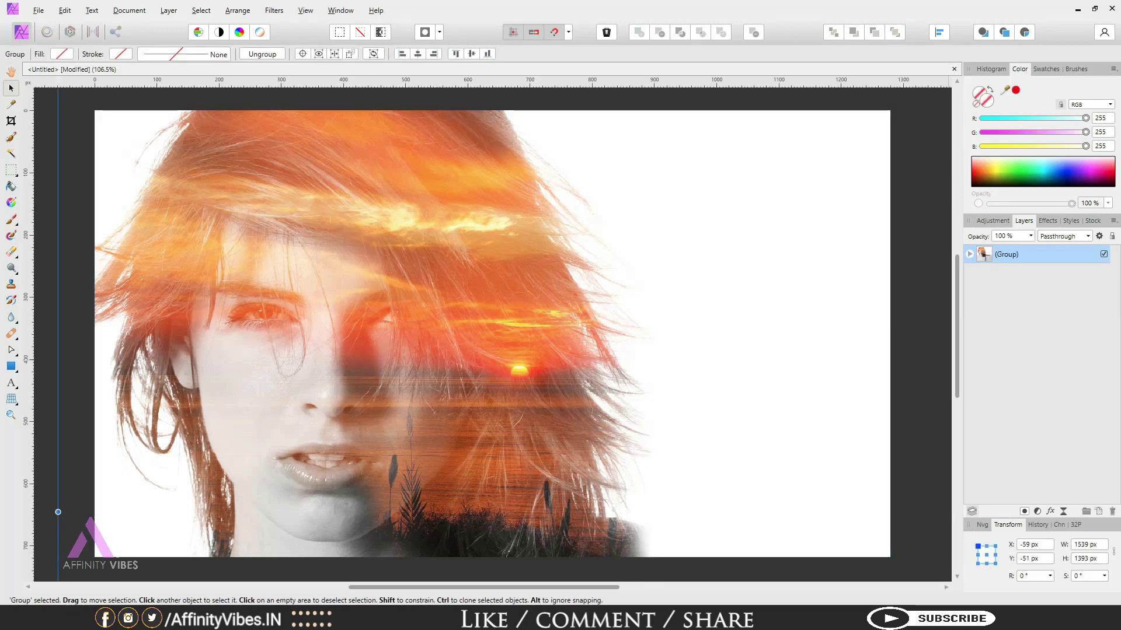
key("ctrl+shift+n")
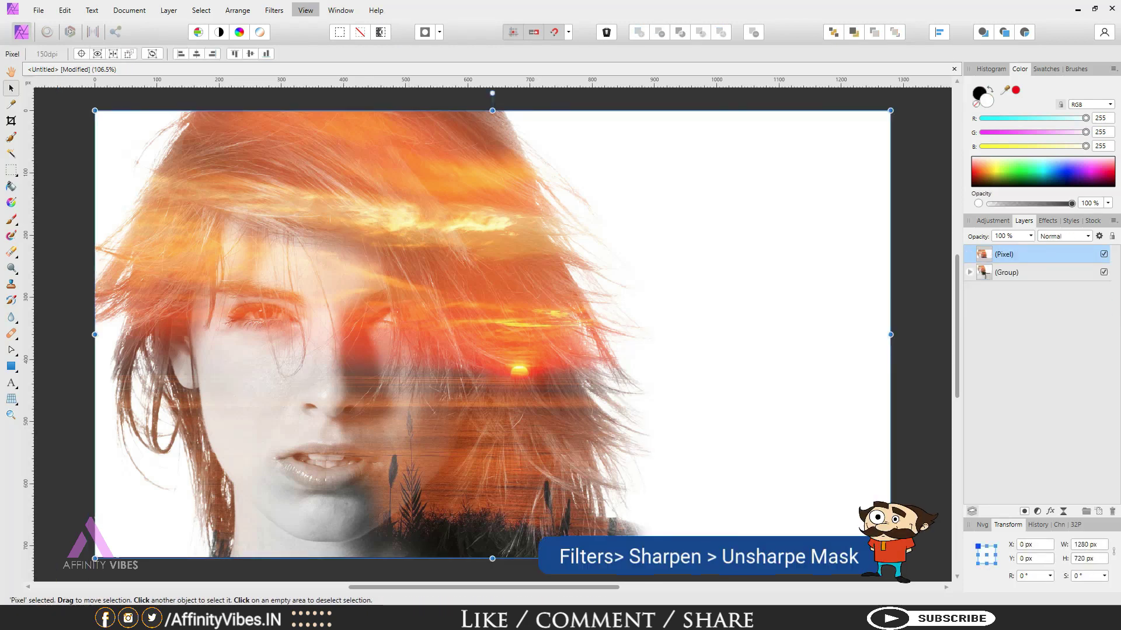
Step: Sharpen the pixel layer with Unsharp Mask at 1 px radius and factor 0.591
left_click(274, 10)
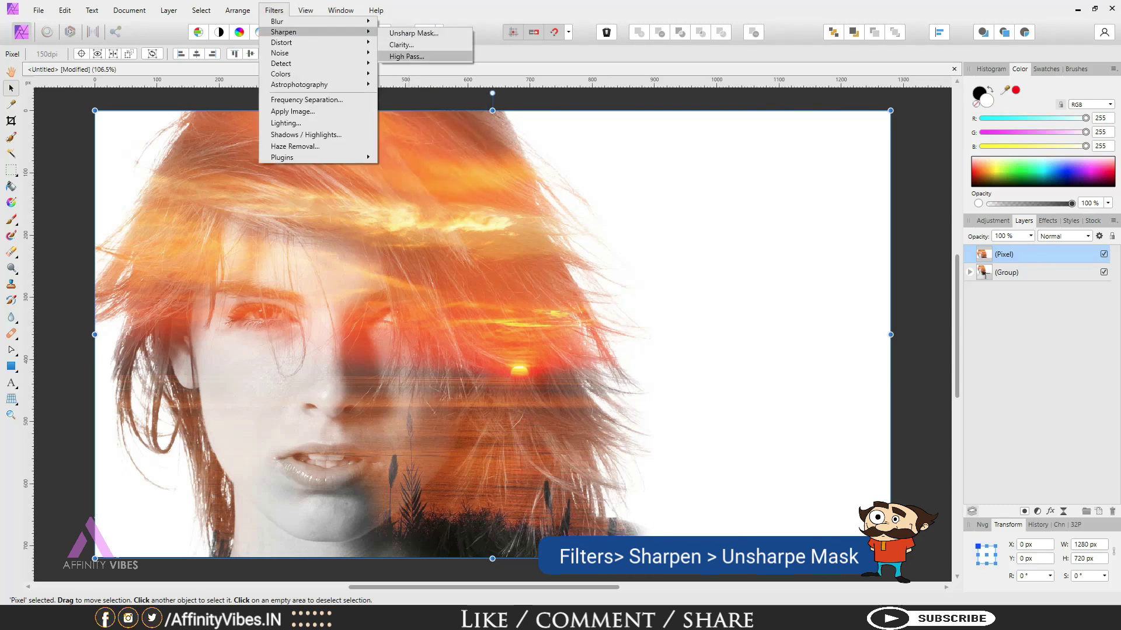
left_click(413, 33)
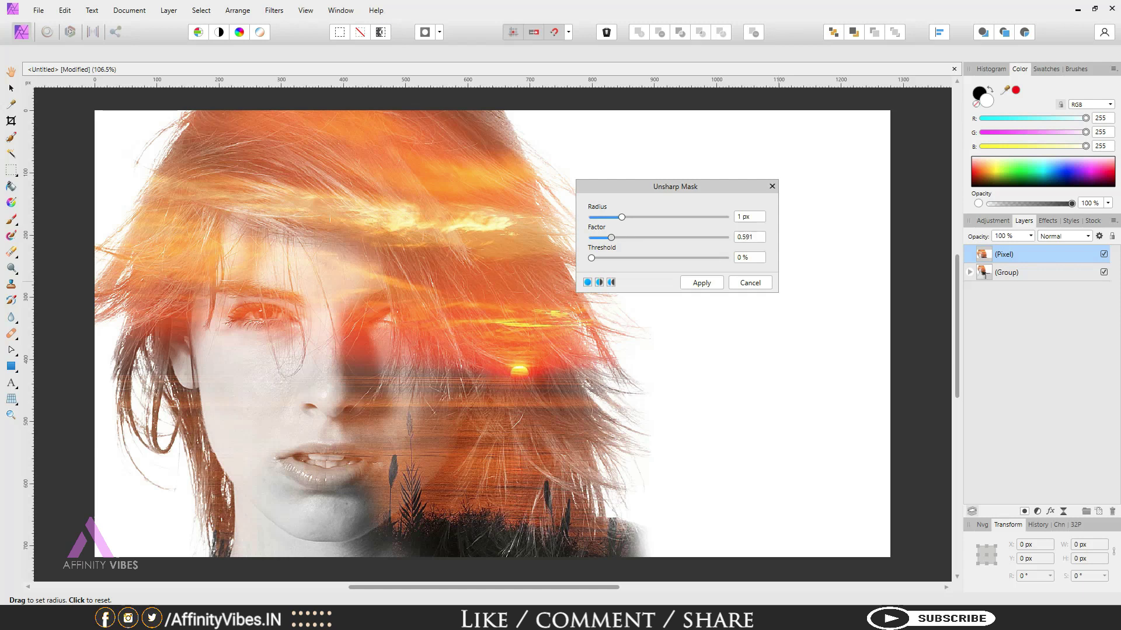
key("Return")
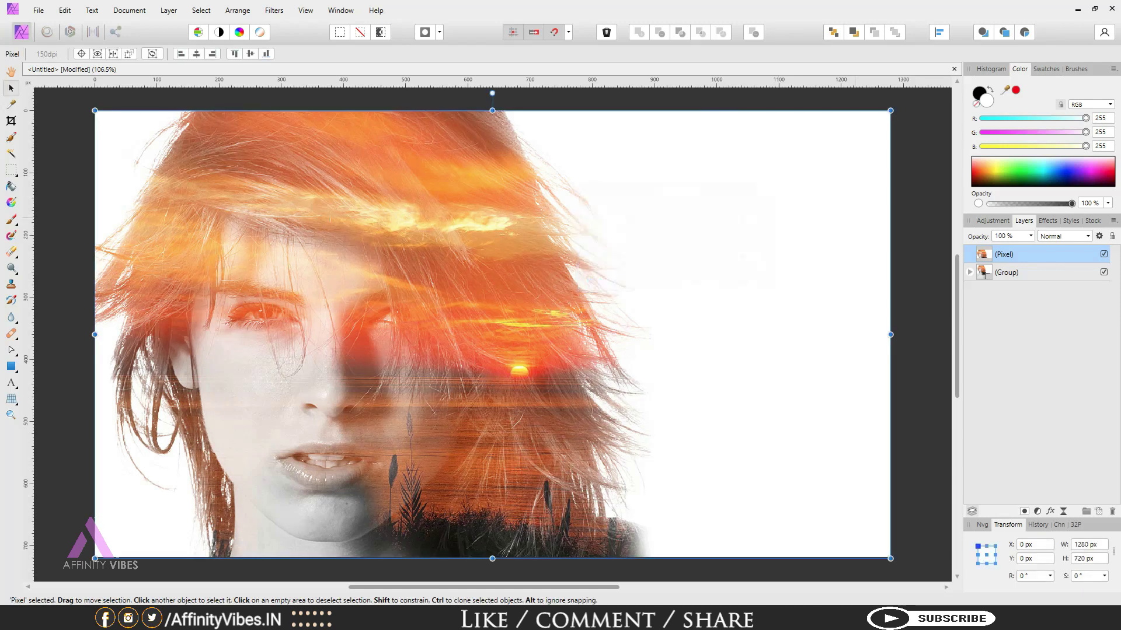
Step: Add a Vibrance adjustment at 65%, then view the image at 100%
left_click(1038, 511)
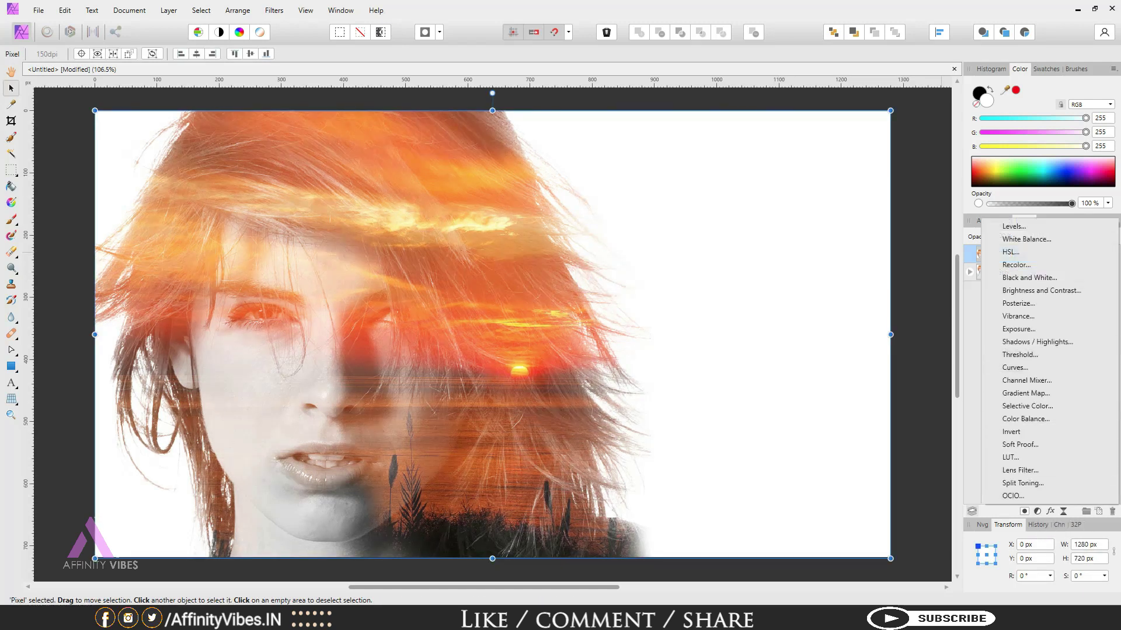
left_click(1009, 316)
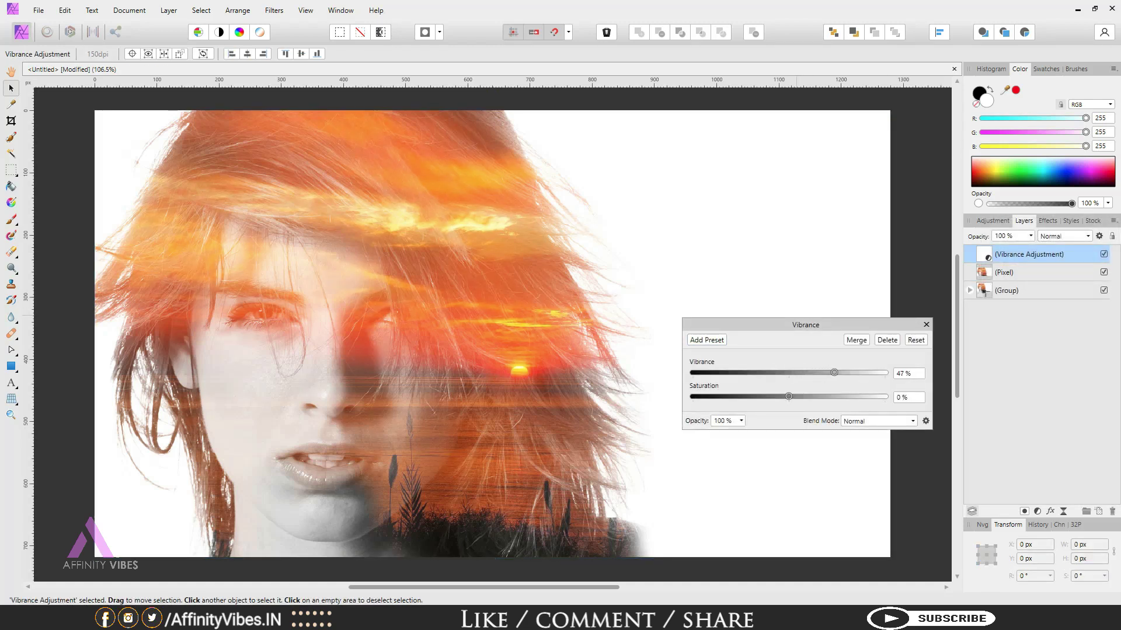
left_click_drag(847, 373, 851, 372)
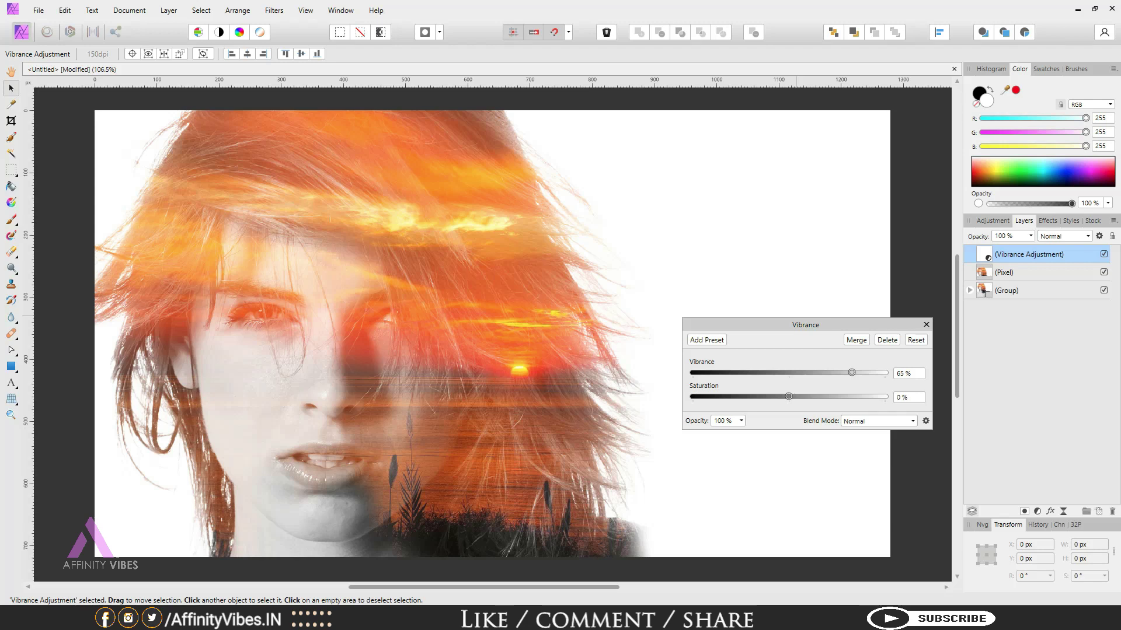
key("Return")
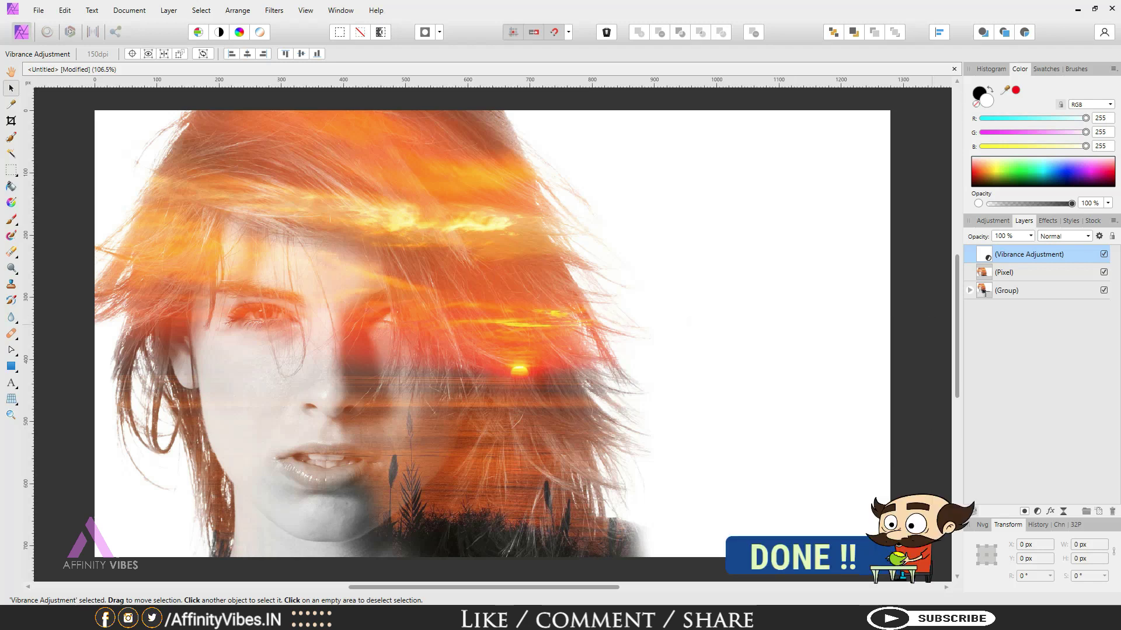
key("ctrl+1")
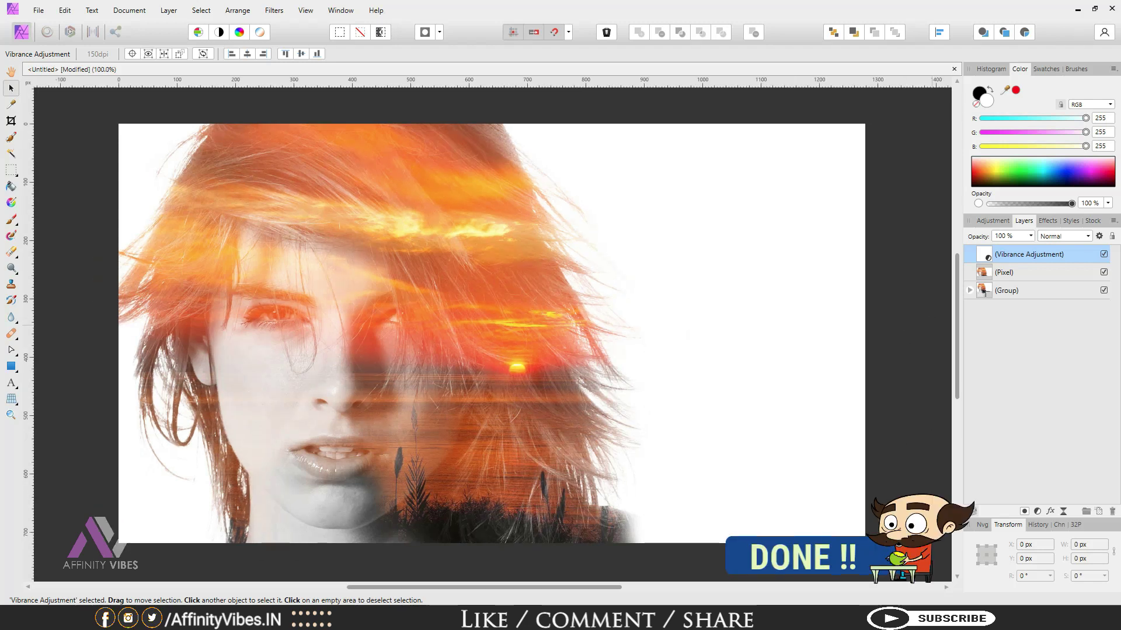